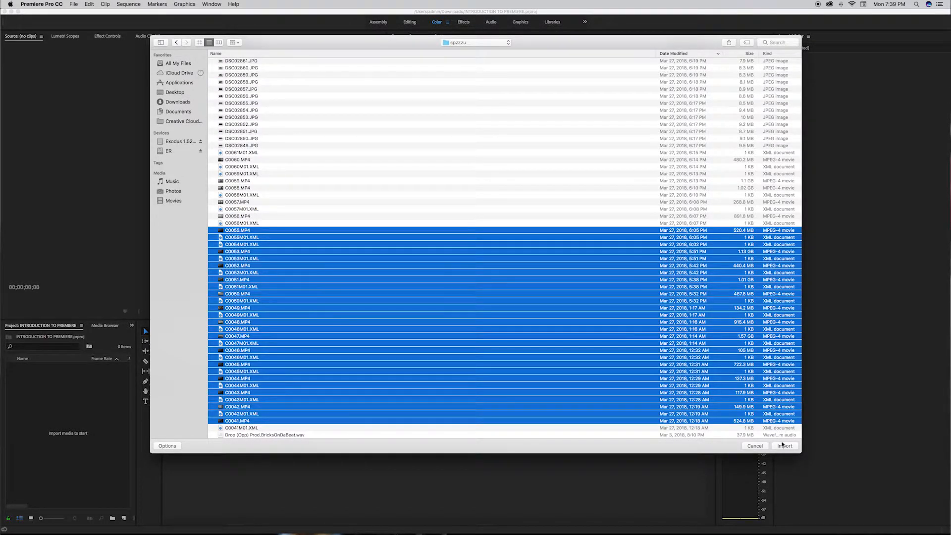
Step: Import the selected footage files, C0041 through C0055, from the spzzzu folder into the project
click(785, 446)
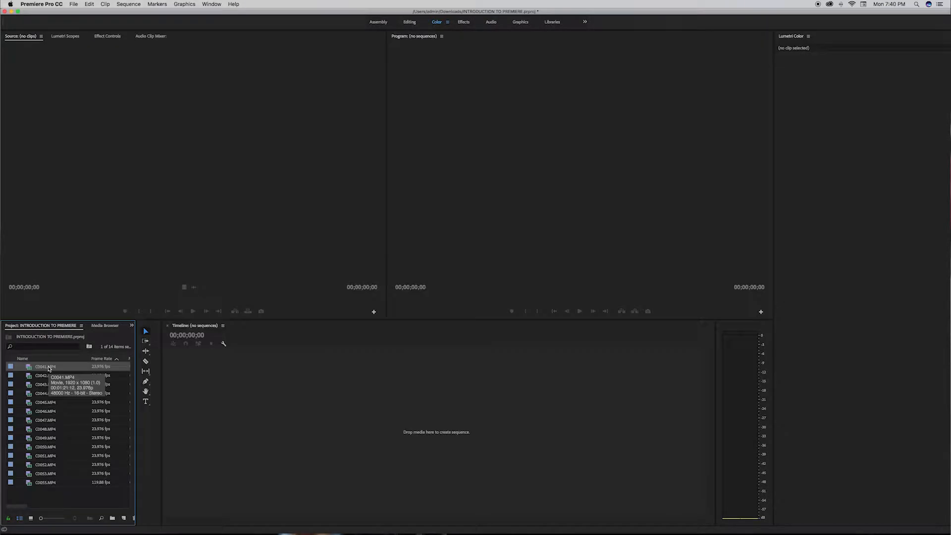
click(49, 367)
click(73, 4)
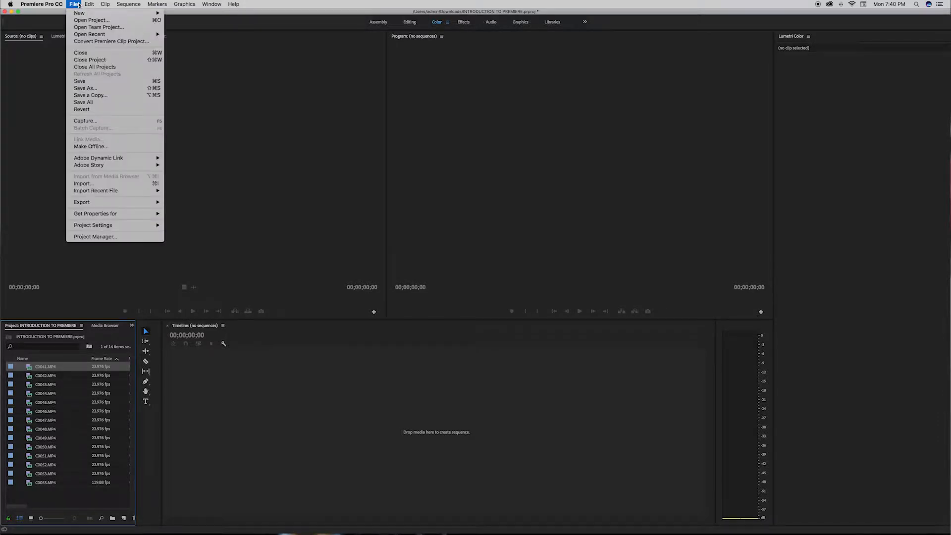
mouse_move(89, 15)
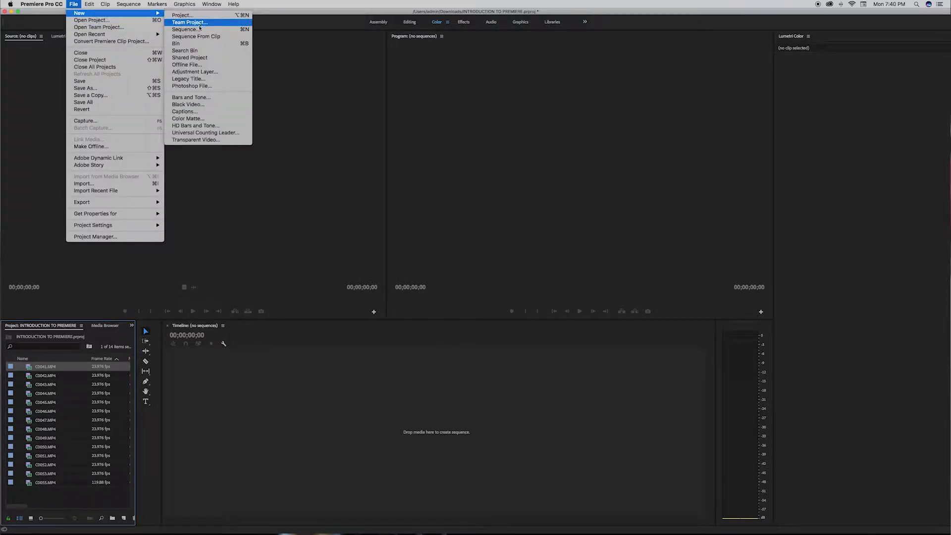
click(191, 29)
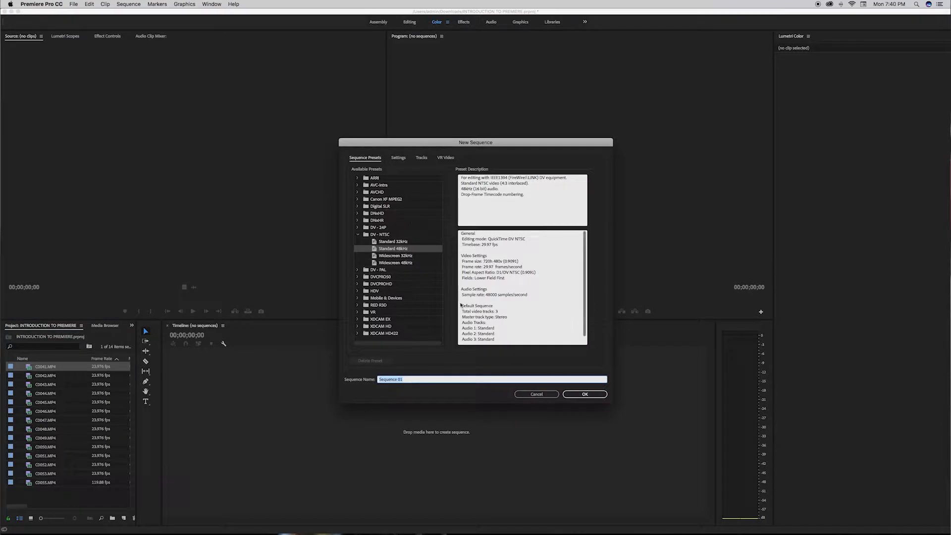
click(380, 237)
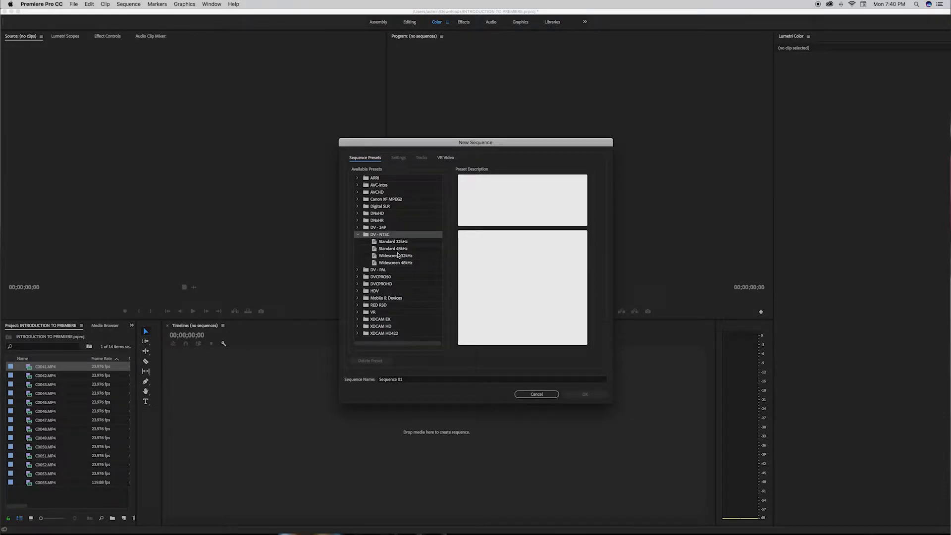
click(536, 394)
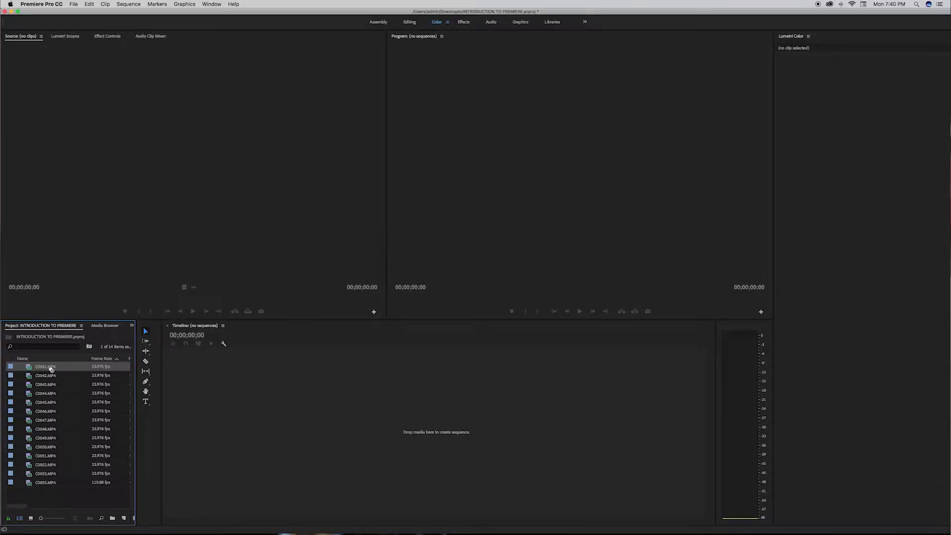
Step: Create a new sequence from clip C0041.MP4 by placing it in the empty timeline
drag(49, 369, 363, 433)
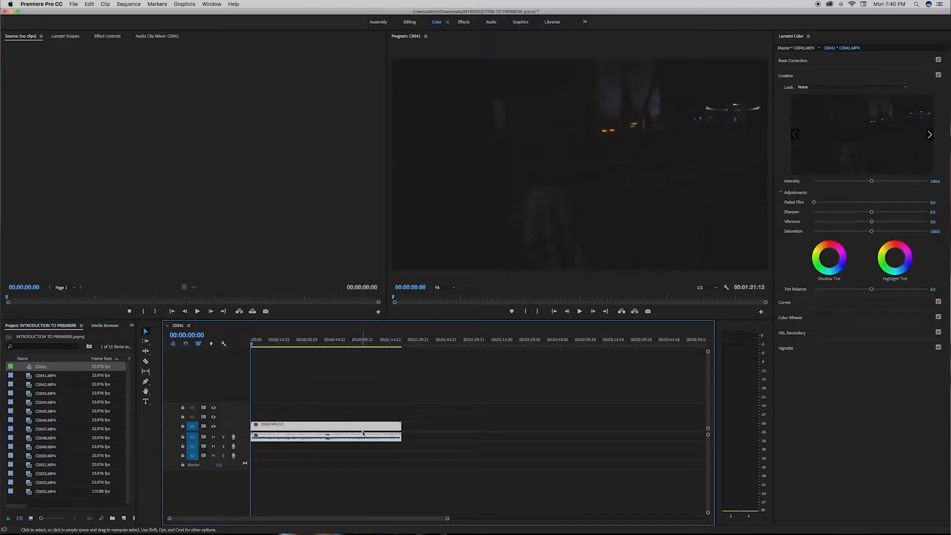
click(325, 343)
drag(327, 341, 232, 374)
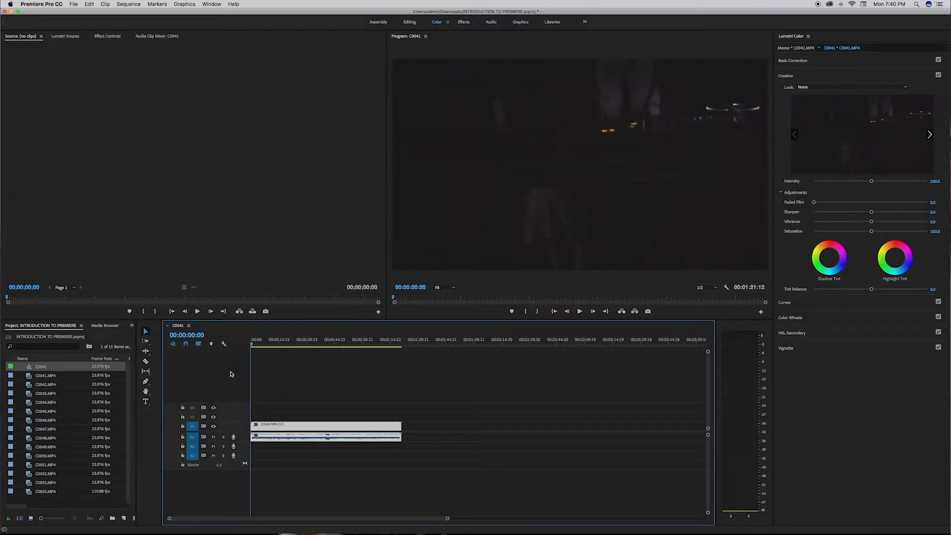
Step: Open clip C0058.MP4 in the Source monitor, play through it and mark an In point at 07;11;21;23
double_click(50, 430)
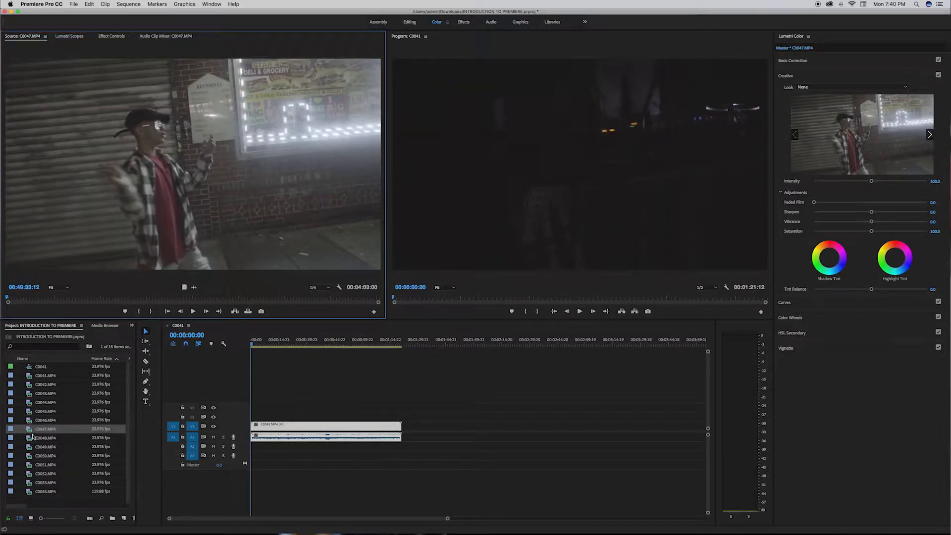
double_click(45, 483)
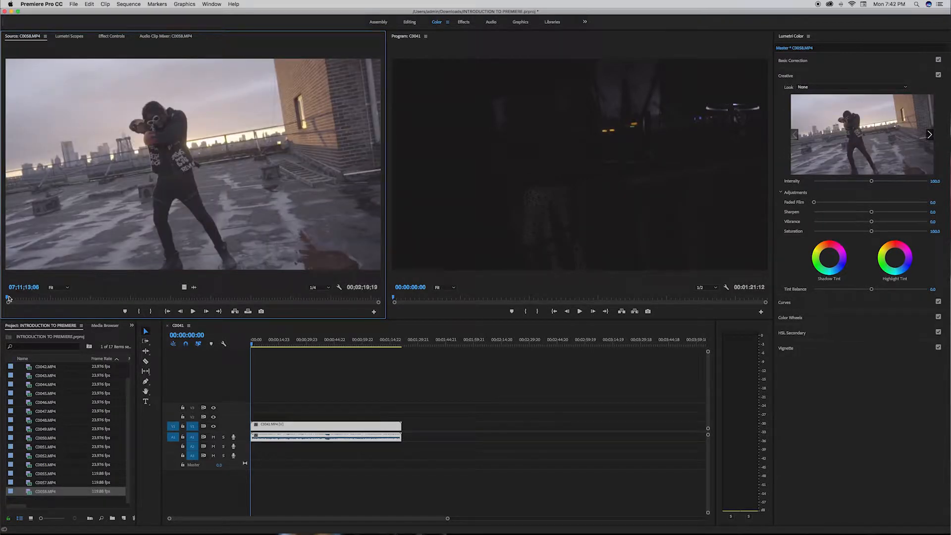
key(space)
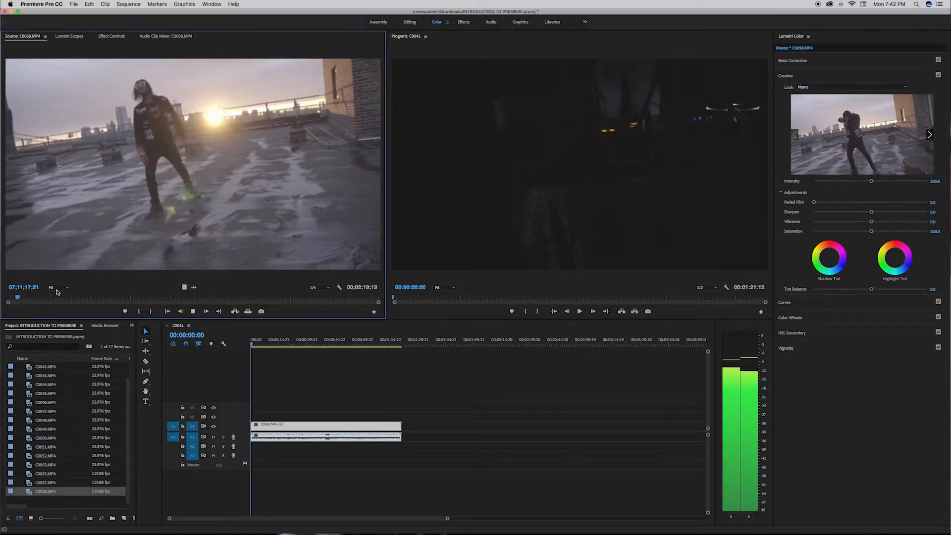
key(space)
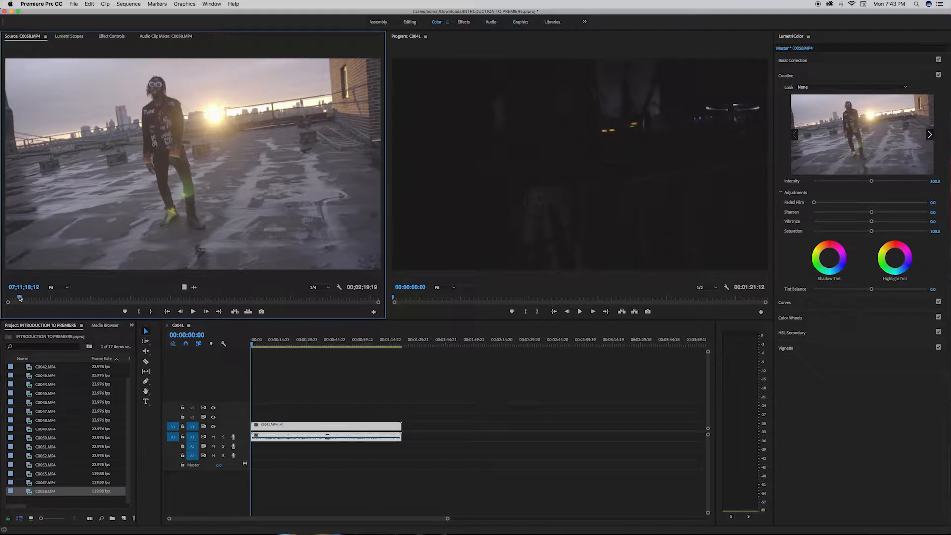
key(space)
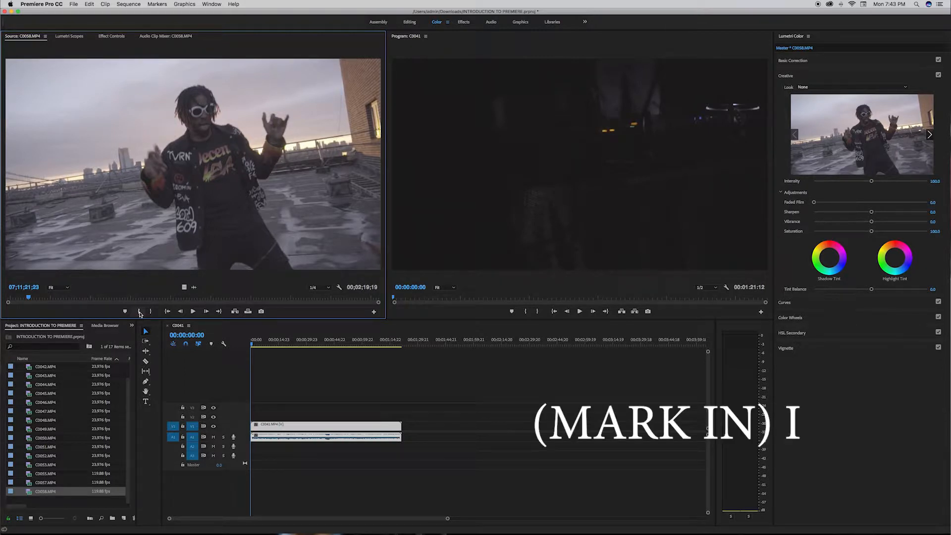
click(139, 313)
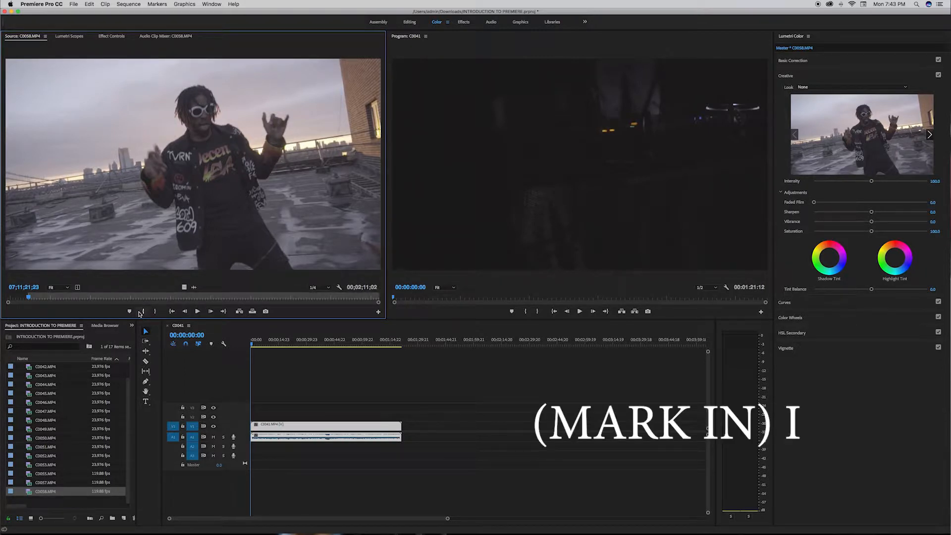
Step: Play C0058.MP4 onward and mark its Out point at 07;11;26;03
key(space)
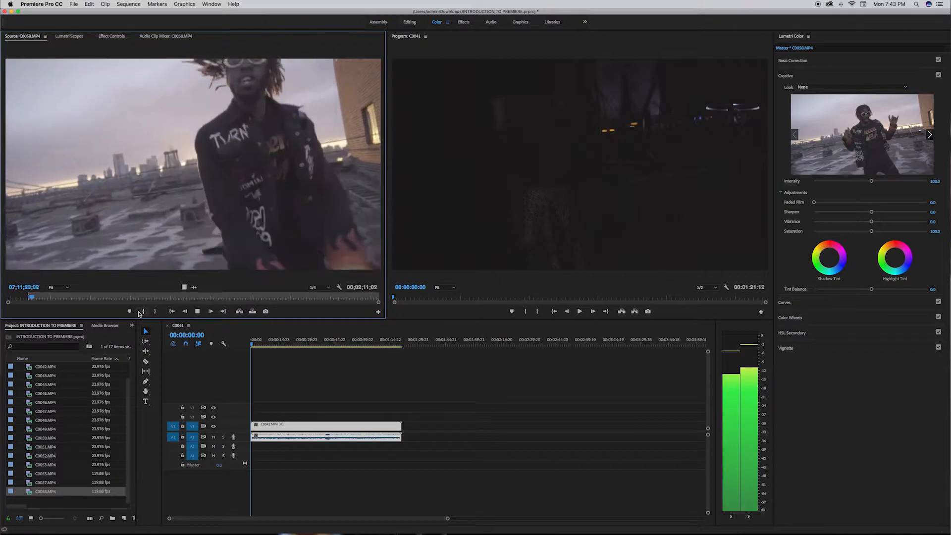
key(space)
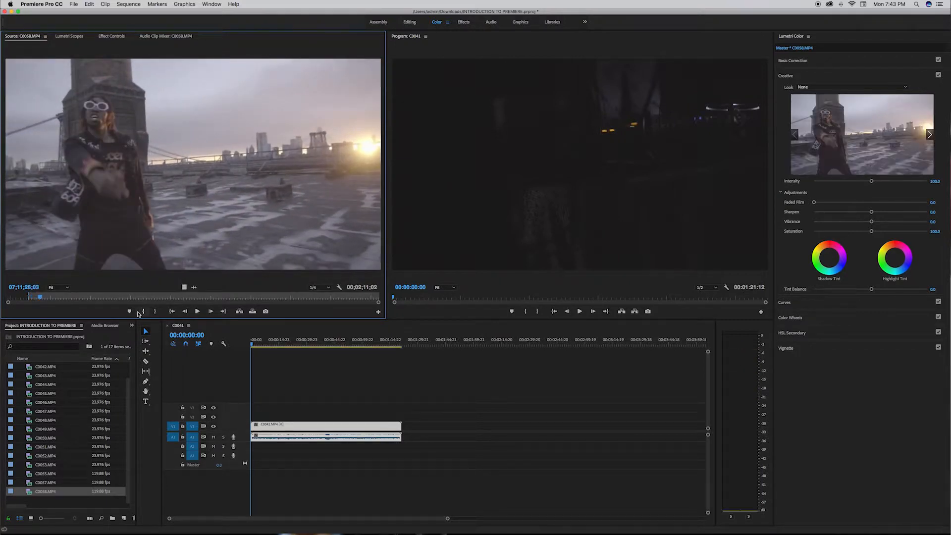
key(o)
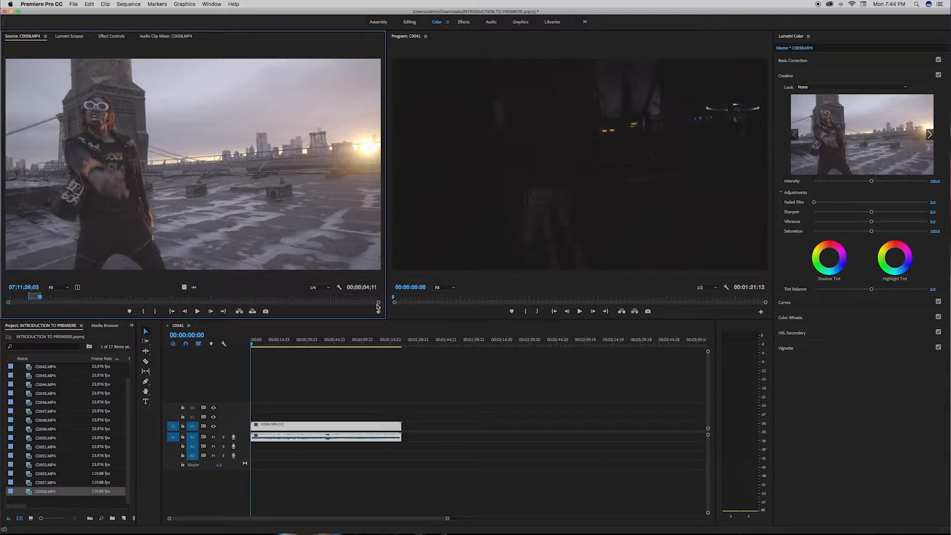
click(376, 313)
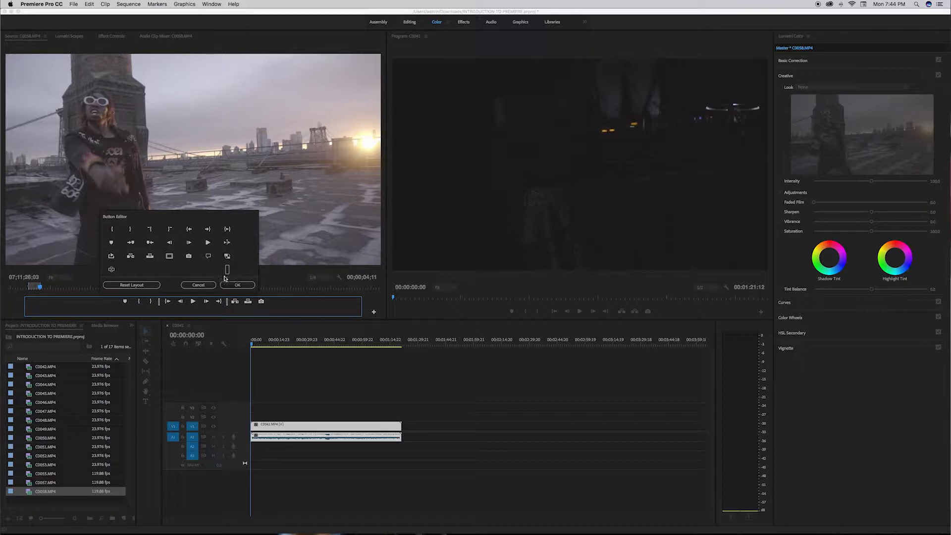
mouse_move(229, 290)
mouse_down()
mouse_move(300, 308)
mouse_move(291, 306)
mouse_up()
click(198, 285)
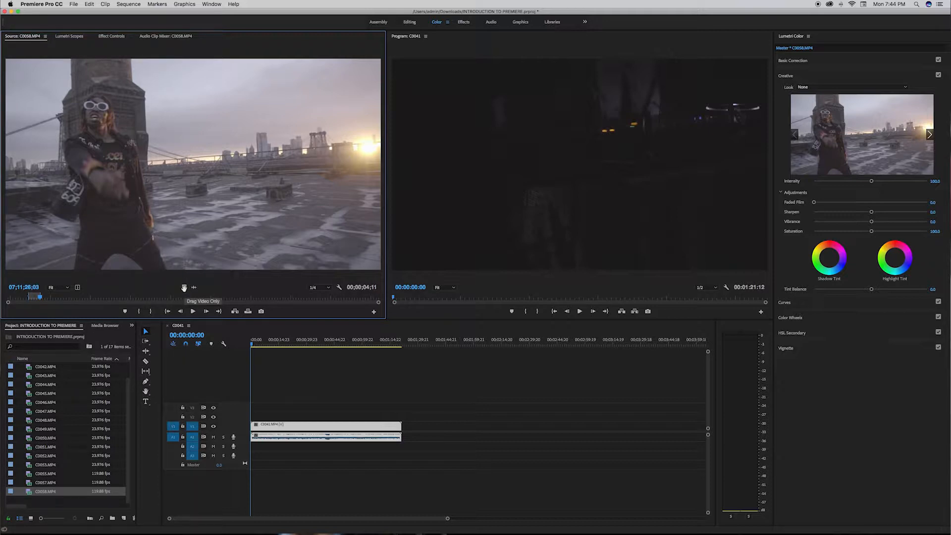
Step: Place only the video of the marked C0058.MP4 range on V1 shortly after the C0041 clip and play it back
drag(184, 288, 418, 427)
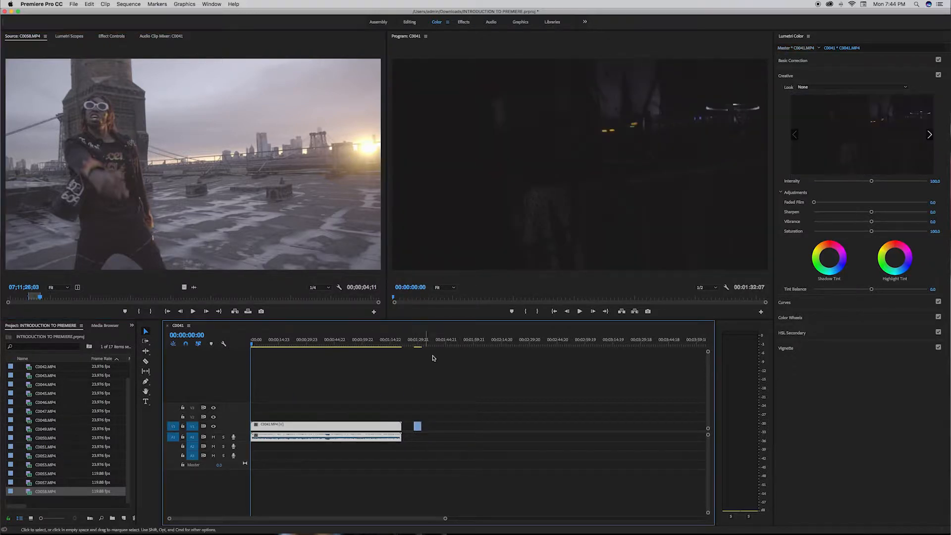
click(415, 341)
key(space)
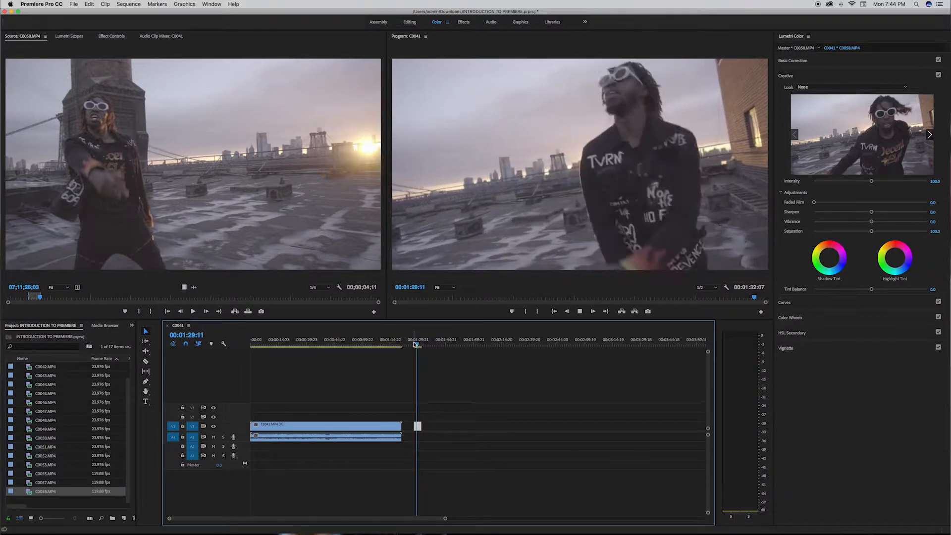
key(space)
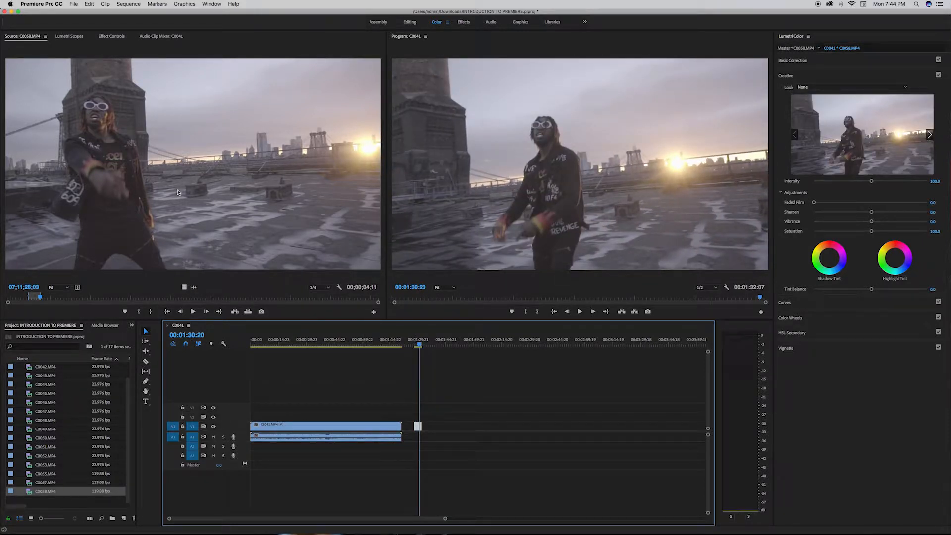
Step: Add the marked C0058.MP4 range with both video and audio after the video-only clip and play it back
click(179, 192)
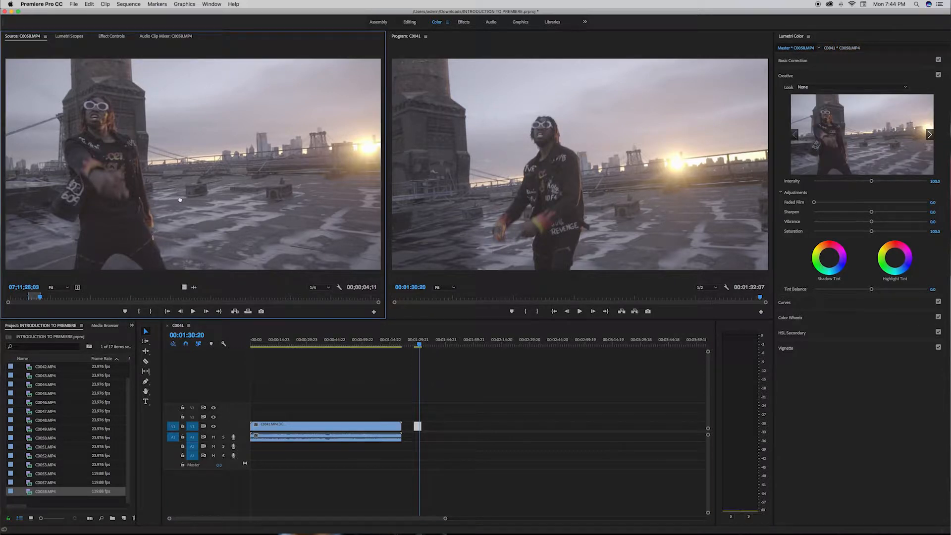
drag(305, 320, 425, 430)
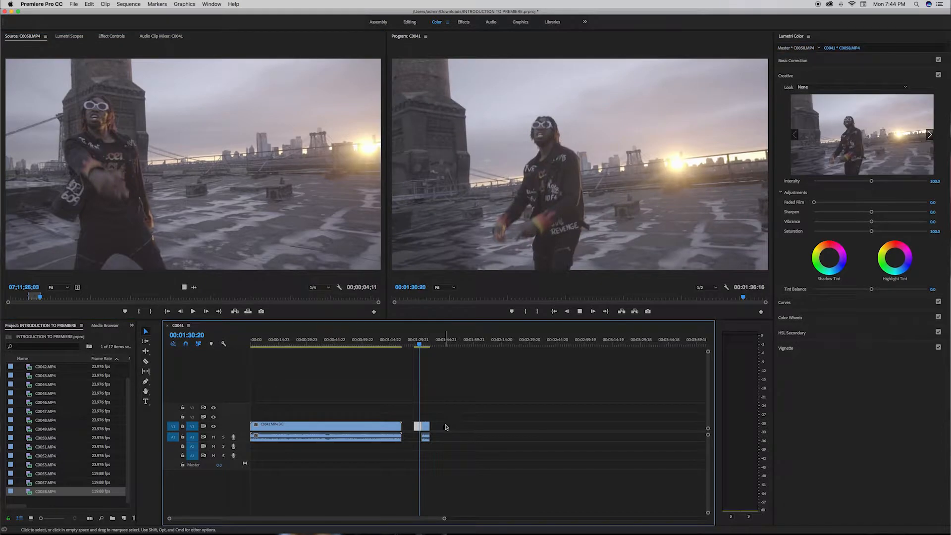
key(space)
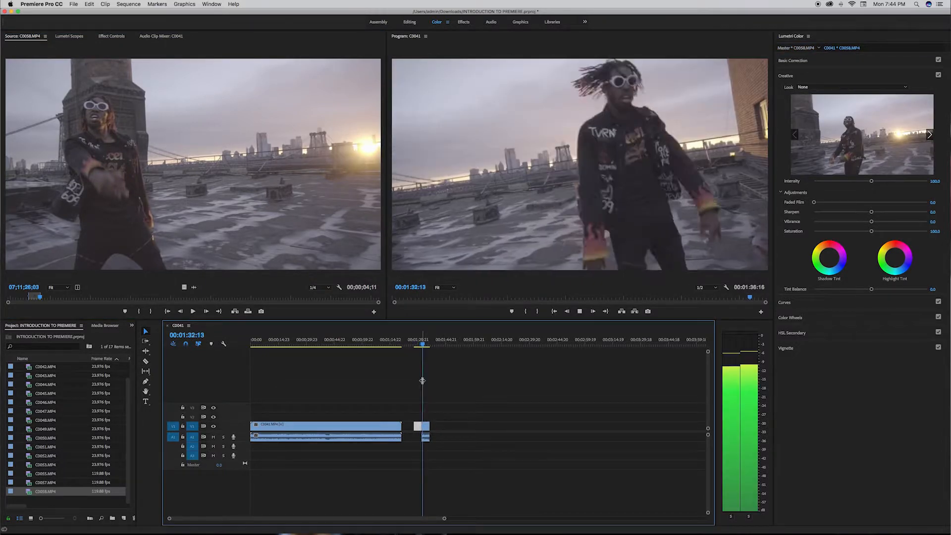
key(space)
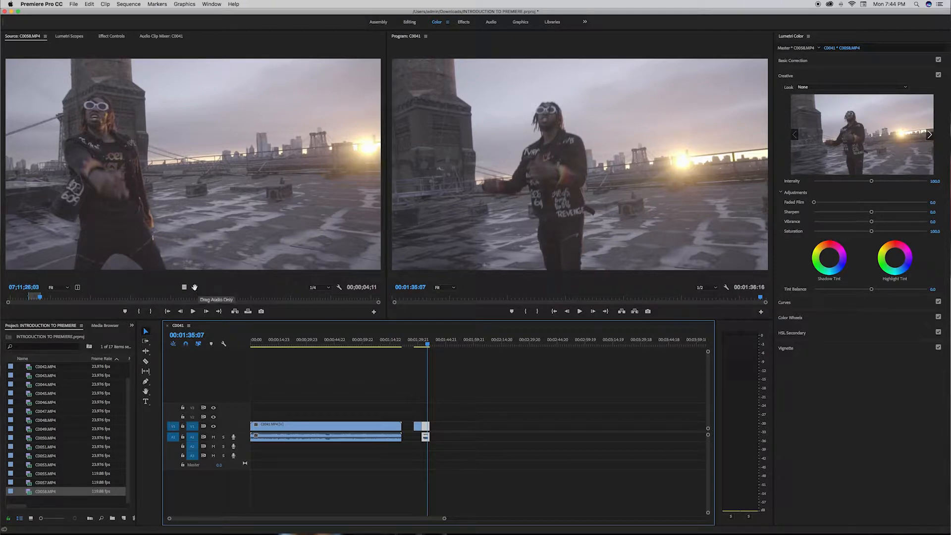
Step: Place only the audio of the marked C0058.MP4 range on A1 beneath the video-only clip and play it back
click(193, 291)
drag(193, 291, 418, 439)
click(417, 347)
key(space)
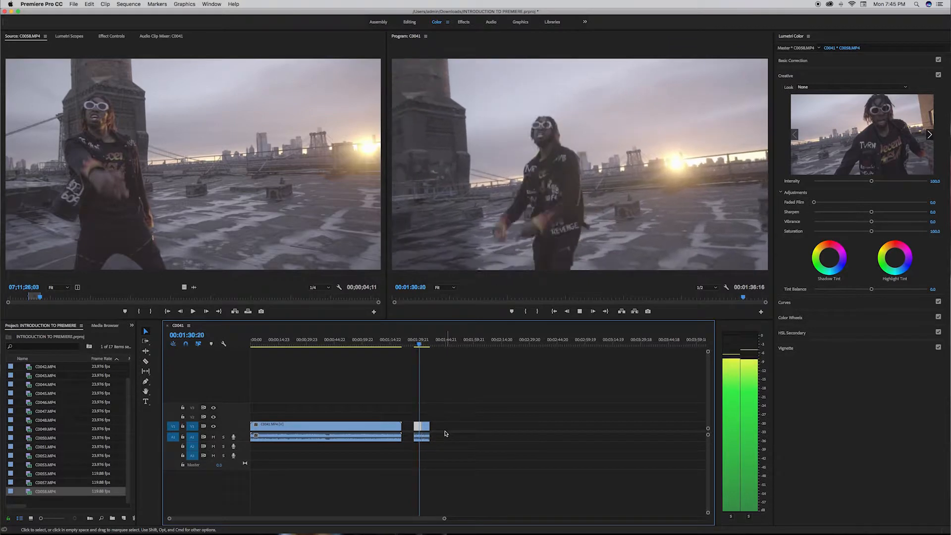
key(space)
click(420, 346)
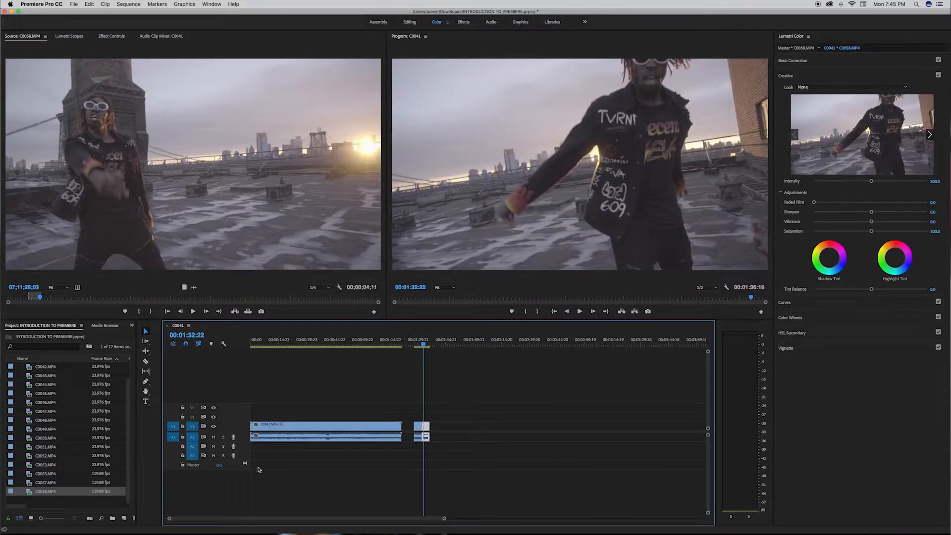
Step: Set the speed of the C0058.MP4 clip in the timeline to 50%
right_click(423, 428)
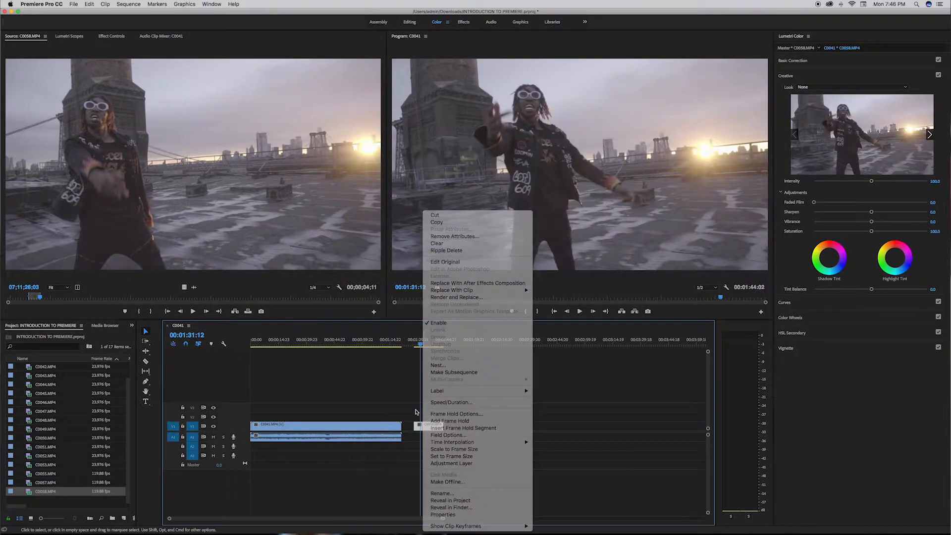
key(Escape)
click(423, 428)
right_click(424, 426)
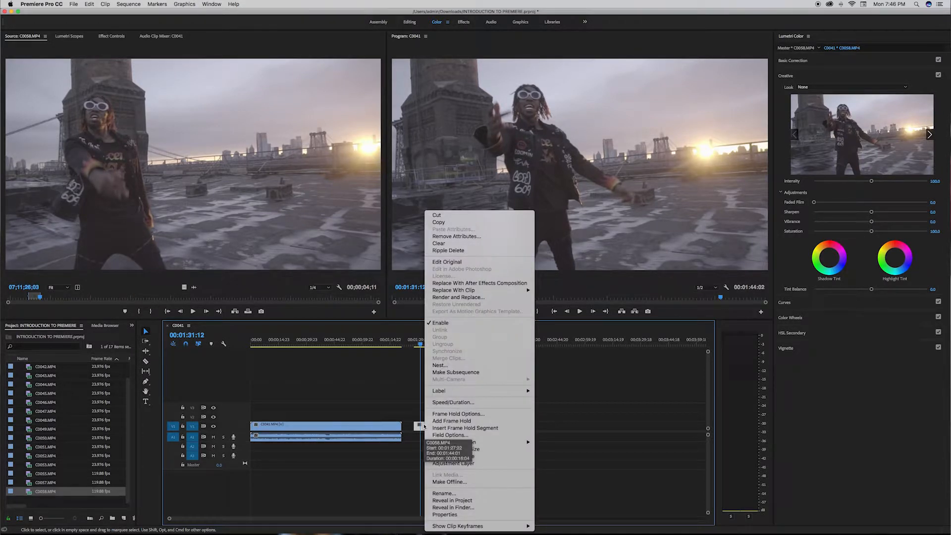
click(449, 403)
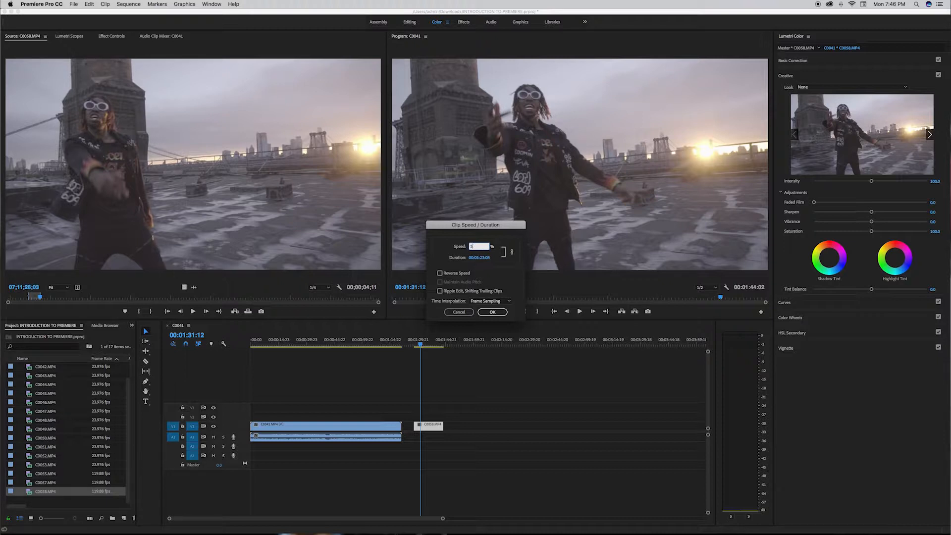
text(50)
key(Return)
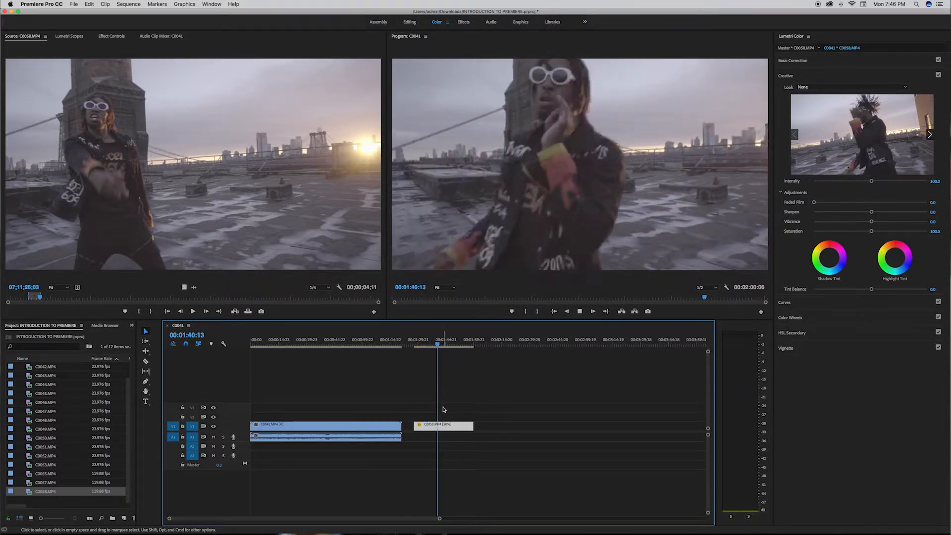
Step: Play the slowed C0058.MP4 clip to 00:01:42:04 and split it there with the Razor tool
key(space)
key(c)
click(442, 427)
key(v)
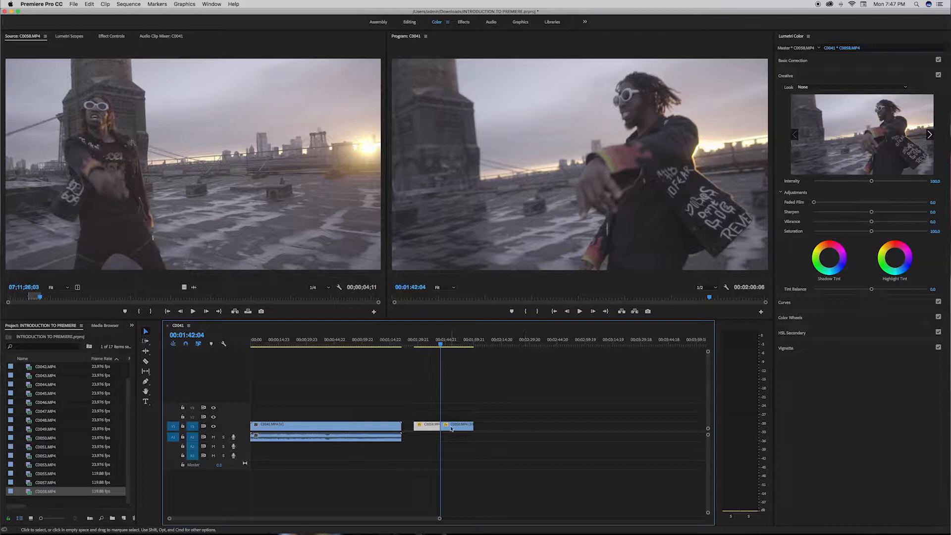
Step: Split the second part of the slowed C0058.MP4 clip about midway with the Razor tool
click(467, 428)
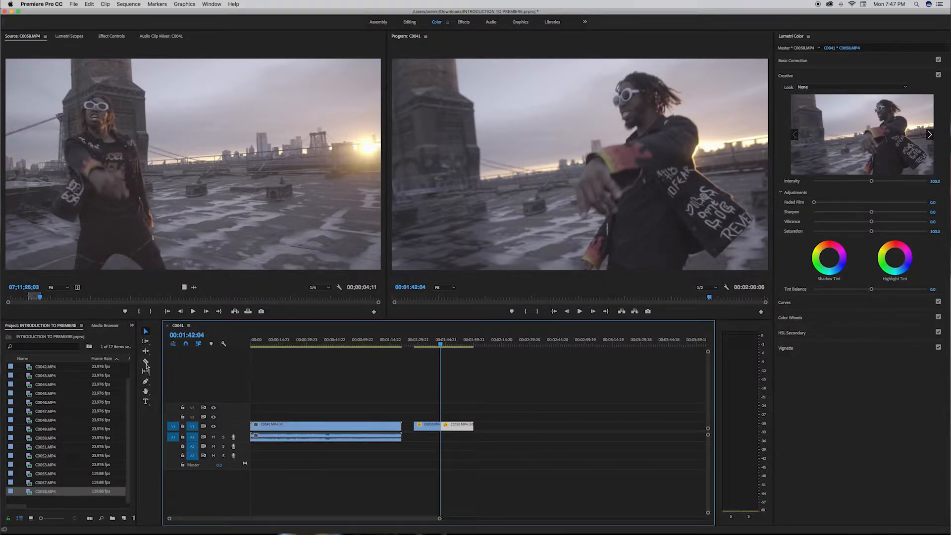
click(146, 364)
click(456, 426)
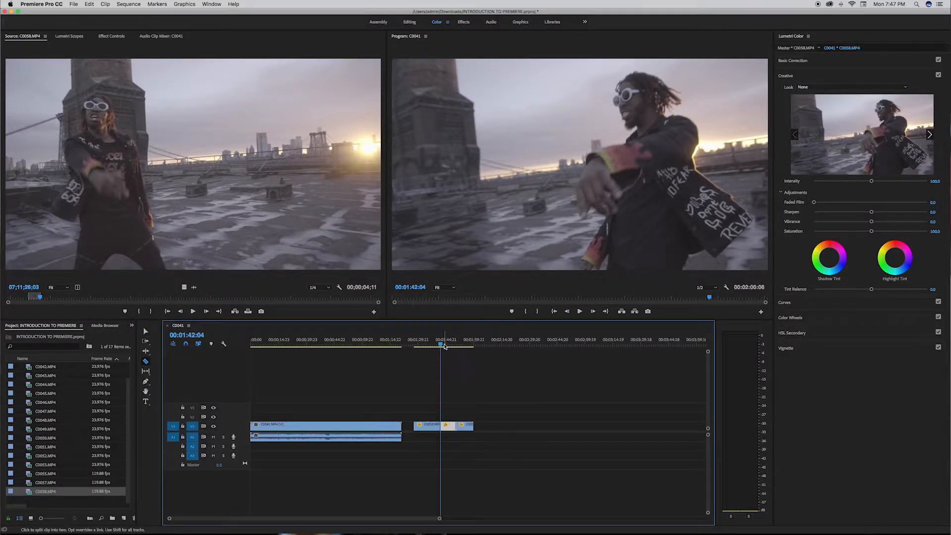
Step: Play the uncut slowed C0058.MP4 clip to 00:01:44:04 and split it at the playhead with the Razor tool
drag(441, 345, 445, 345)
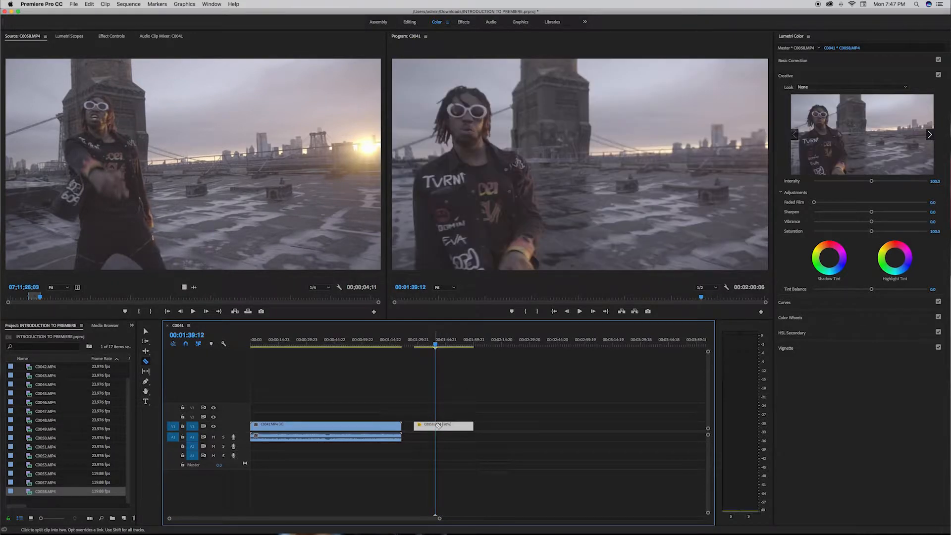
key(space)
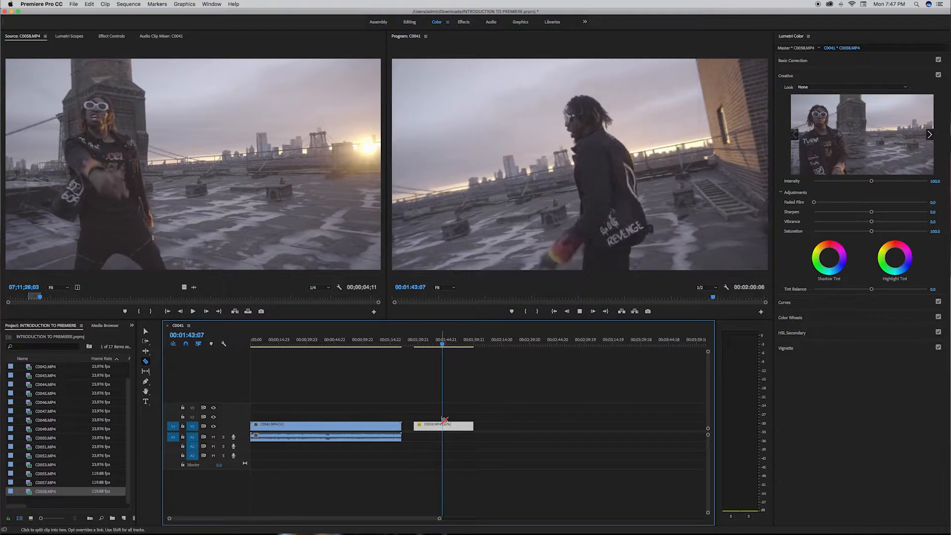
key(space)
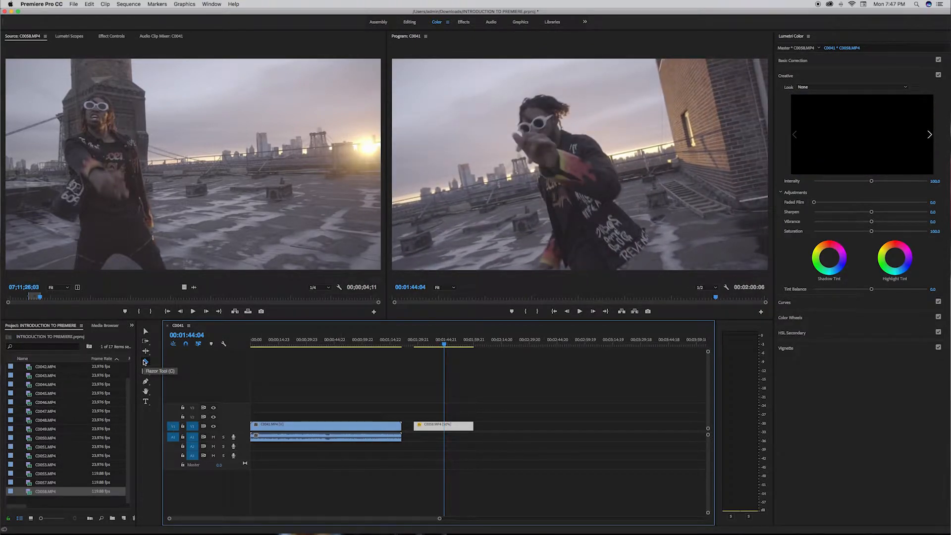
click(144, 361)
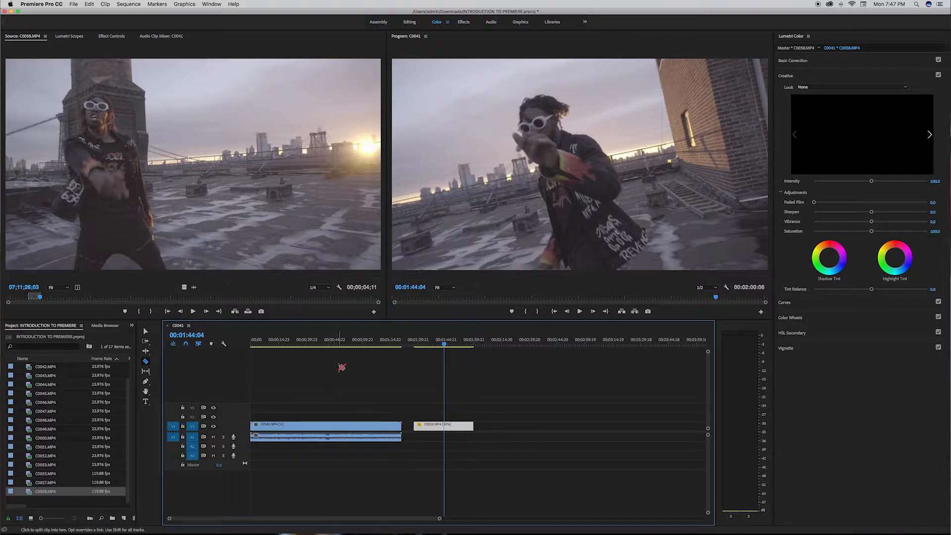
click(445, 426)
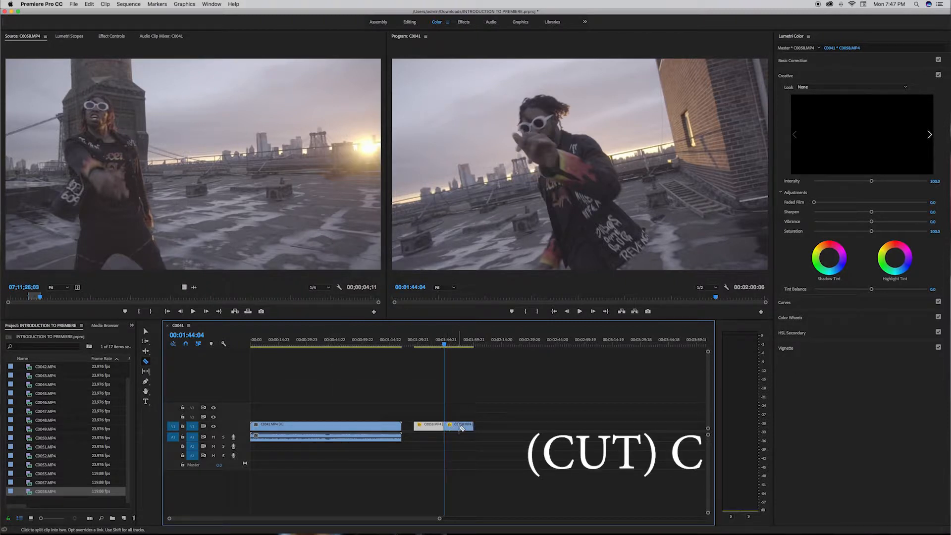
Step: Move the second part of the split C0058.MP4 clip slightly later on V1, leaving a gap after the first part
key(space)
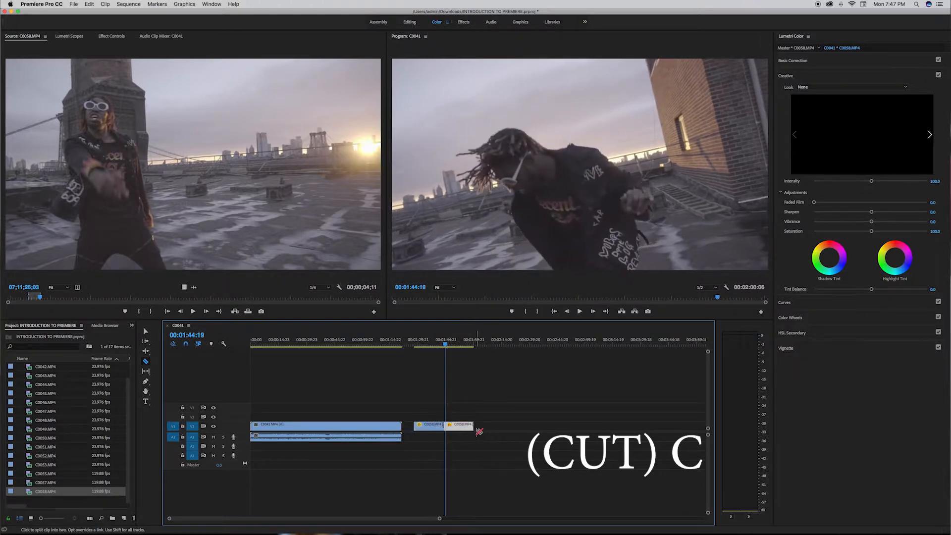
key(v)
mouse_move(459, 427)
mouse_down()
mouse_move(479, 427)
mouse_move(465, 429)
mouse_up()
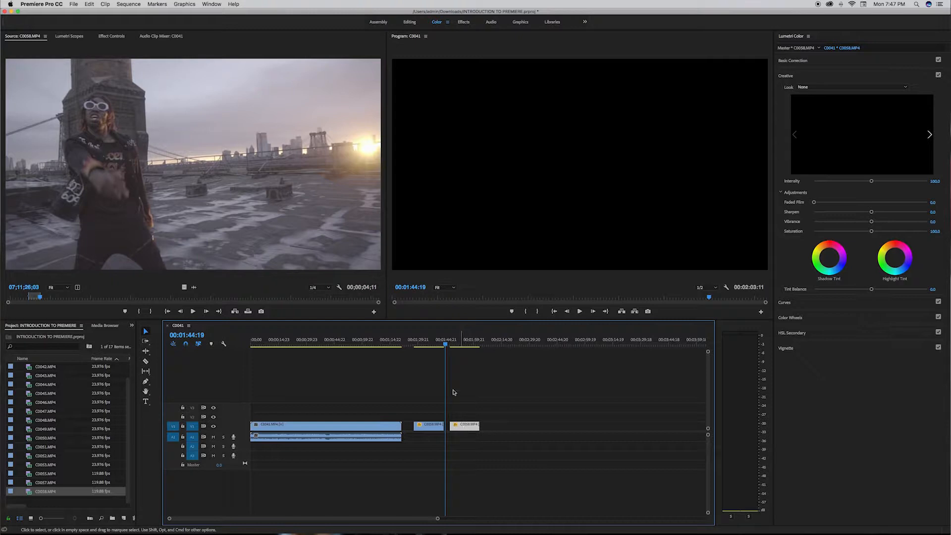
Step: Set the speed of the second C0058.MP4 part to 25%
key(Down)
key(super+r)
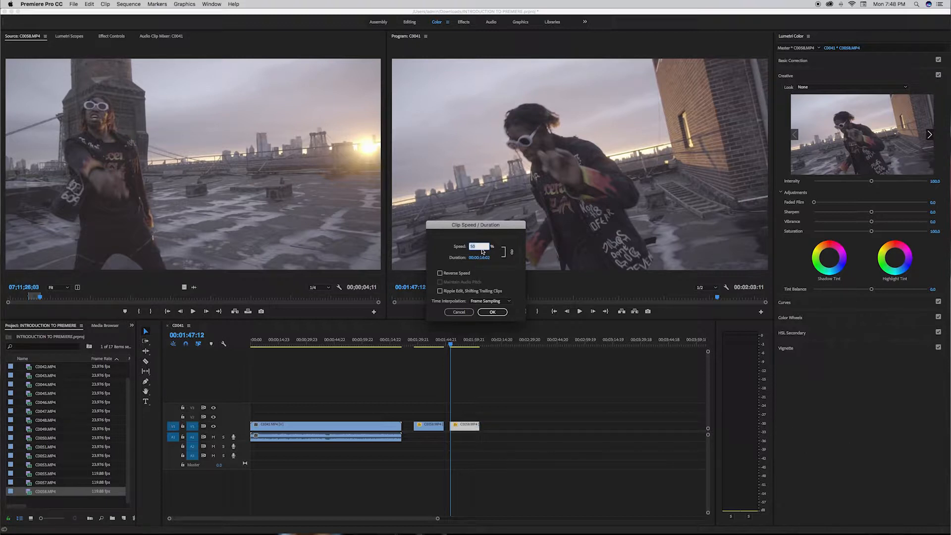
text(25)
key(Return)
Step: Play back the 25% C0058.MP4 part and move it earlier against the first part to close the gap
key(space)
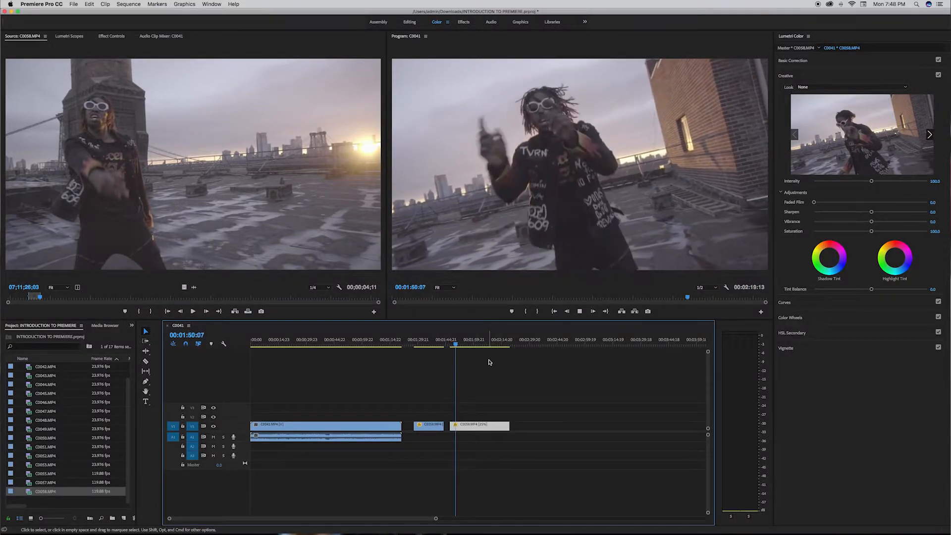
key(space)
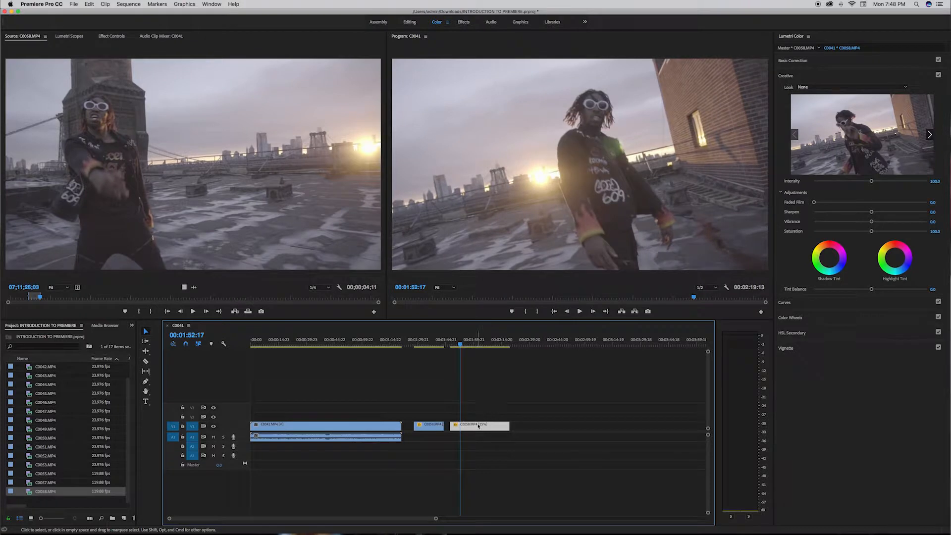
drag(480, 427, 474, 426)
click(440, 346)
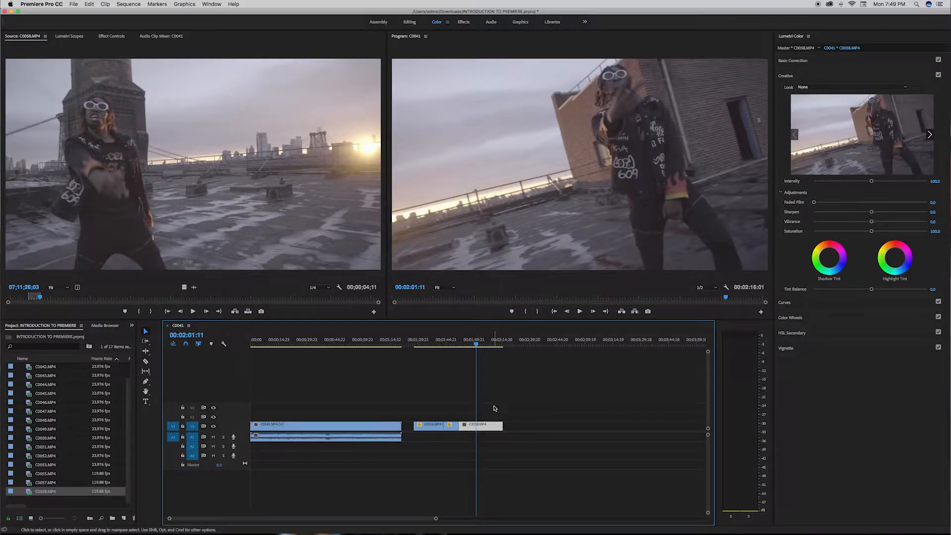
Step: White balance the last C0058.MP4 clip in Basic Correction by sampling the bright horizon in the program image
click(797, 62)
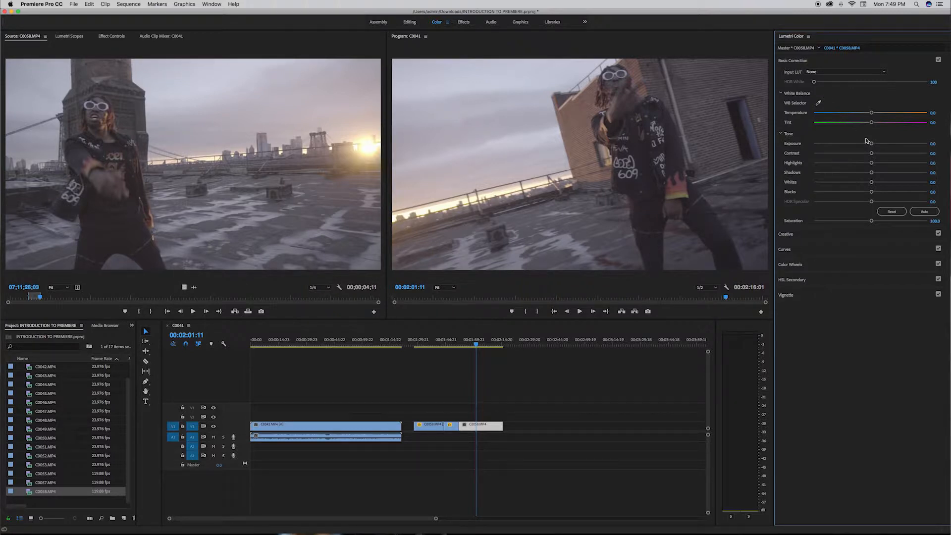
click(819, 103)
click(419, 214)
Step: Try exposure values of 1.2 and 0.7 on the clip, and reset the exposure to 0
drag(871, 144, 884, 148)
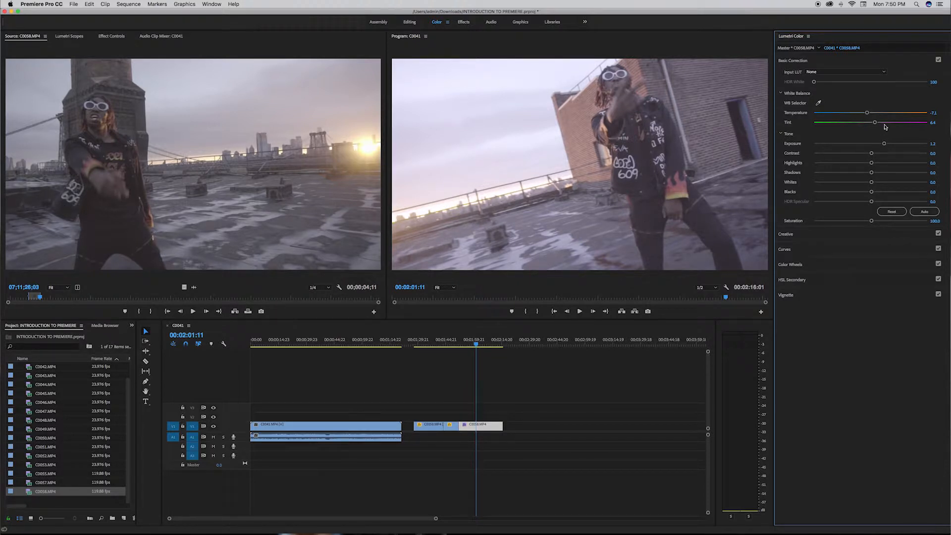
drag(884, 143, 878, 148)
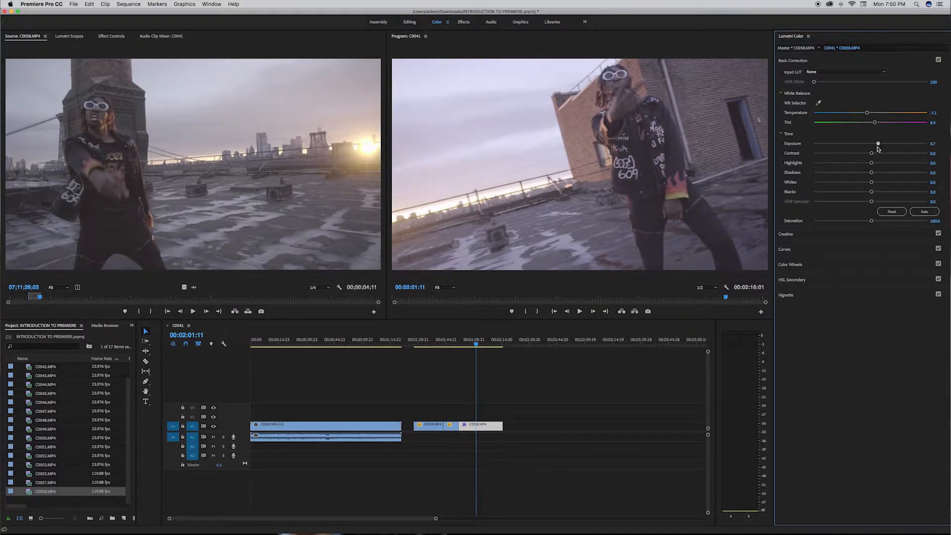
double_click(878, 144)
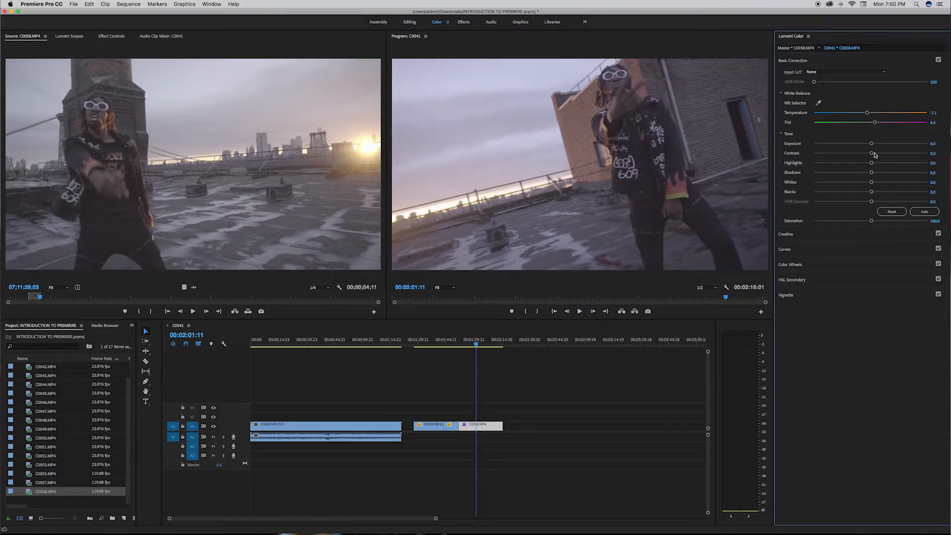
Step: Raise the clip's contrast to about 16.7 and lower its highlights to about -29
drag(873, 155, 835, 173)
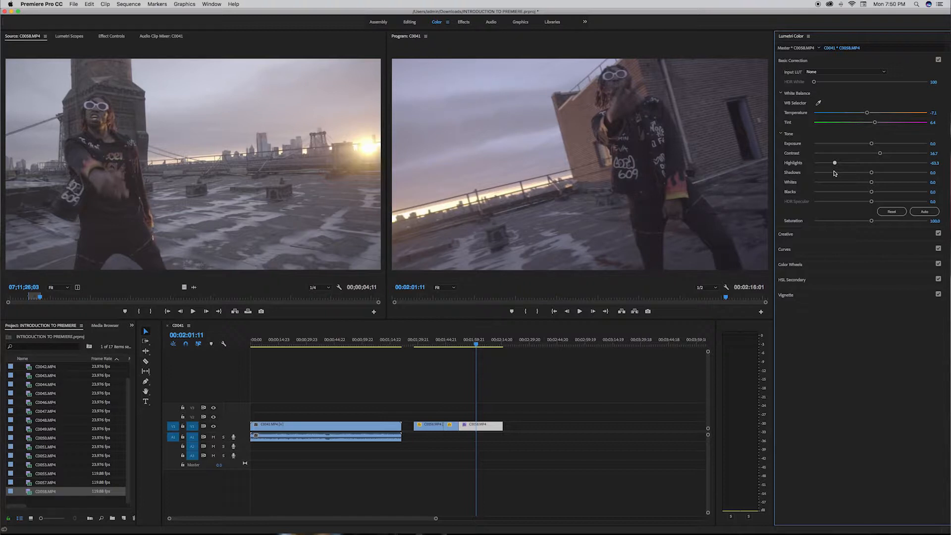
drag(836, 173, 854, 170)
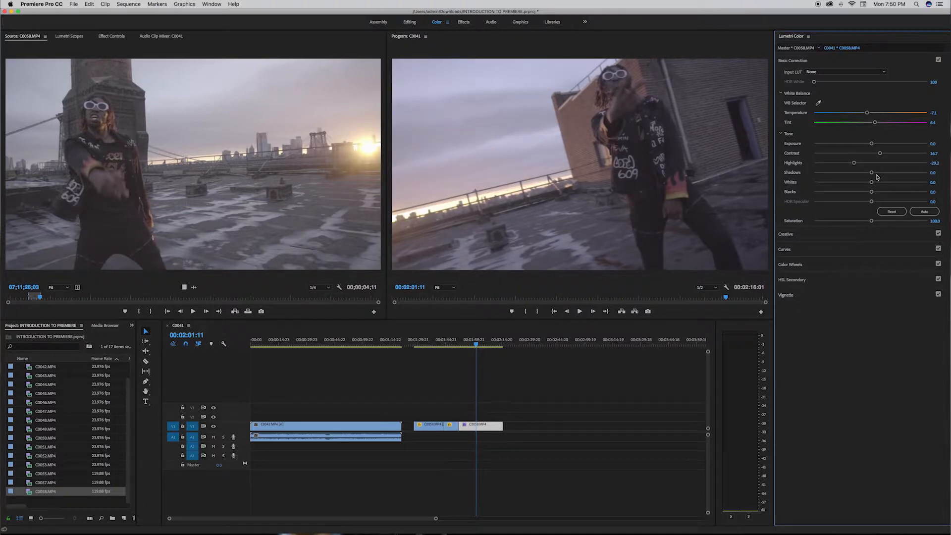
Step: Try shadows, whites, blacks and lowered saturation in Basic Correction, resetting the whites and blacks
mouse_move(872, 173)
mouse_down()
mouse_move(900, 174)
mouse_move(835, 174)
mouse_move(895, 180)
mouse_move(853, 187)
mouse_move(872, 178)
mouse_up()
mouse_move(872, 184)
mouse_down()
mouse_move(849, 184)
mouse_move(895, 193)
mouse_move(855, 197)
mouse_move(865, 197)
mouse_up()
double_click(866, 193)
double_click(869, 183)
drag(871, 221, 803, 234)
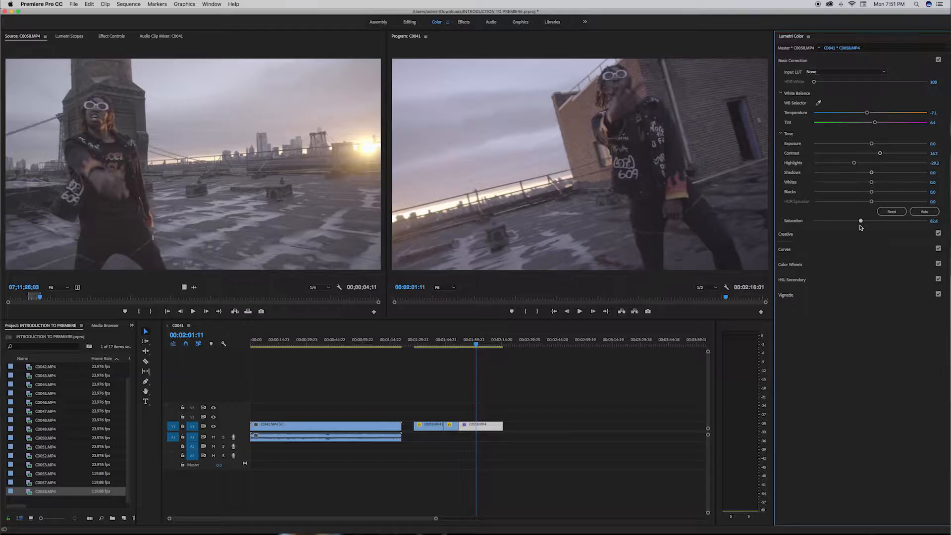
drag(860, 224, 857, 228)
Step: Browse the creative look previews and apply the Fuji REALA 500D Kodak 2393 (by Adobe) look
click(801, 235)
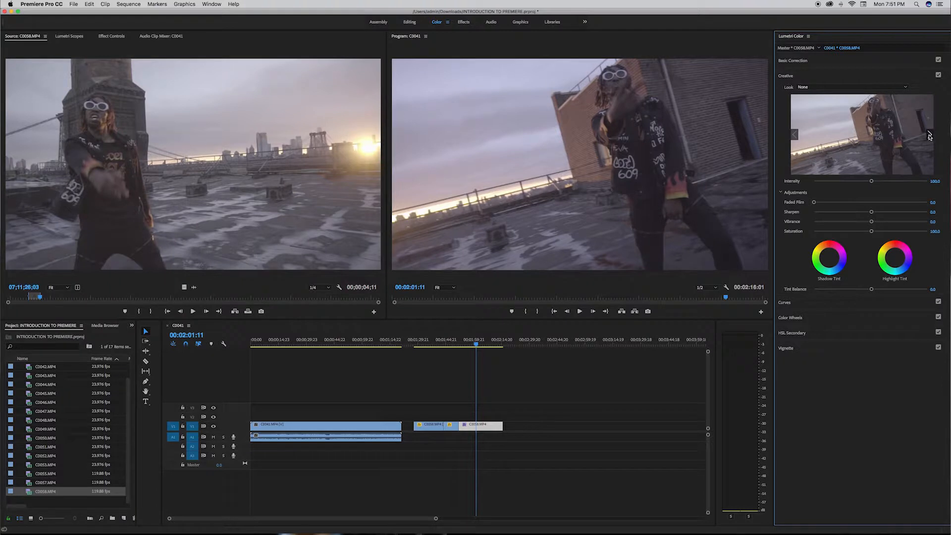
click(930, 134)
click(929, 135)
click(930, 135)
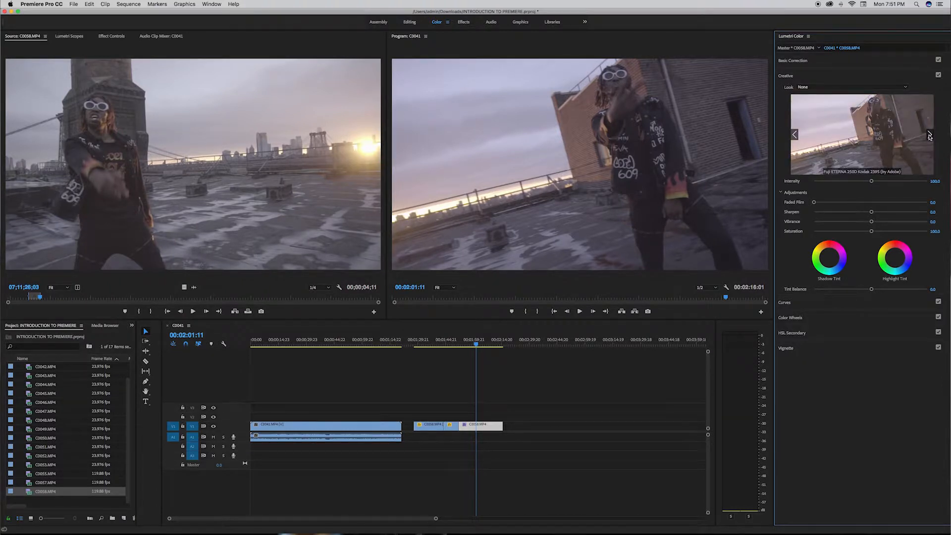
click(930, 135)
click(930, 135)
click(930, 135)
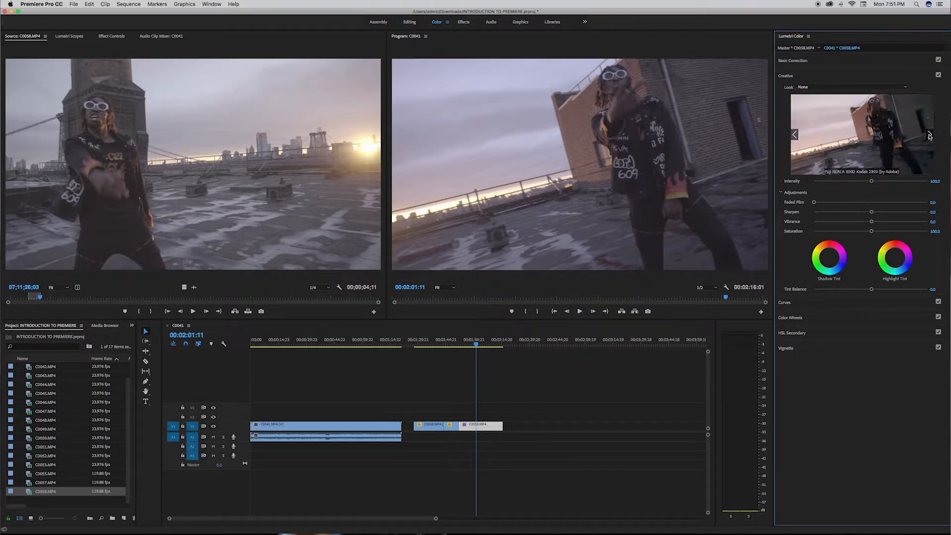
click(895, 140)
Step: Try further creative looks, including SL BLUE STEEL, and set the look back to None
click(930, 135)
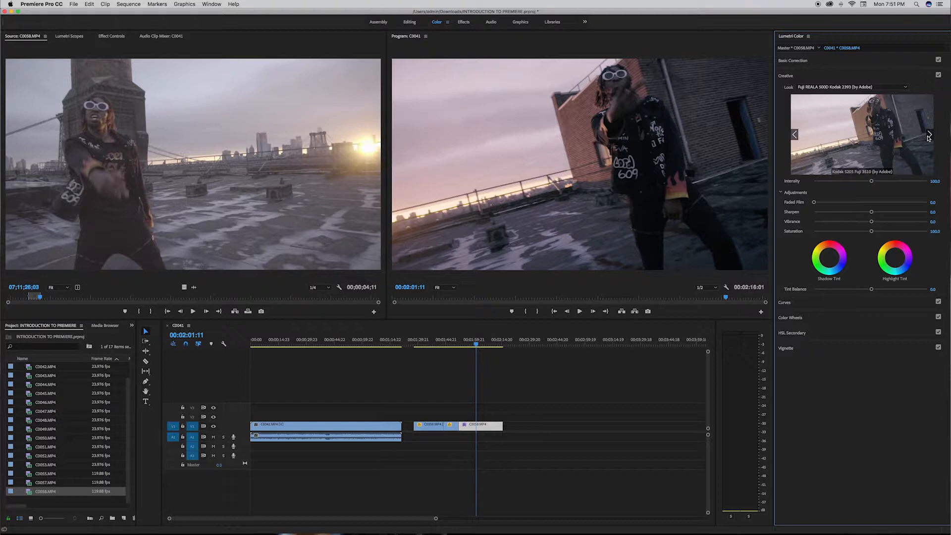
click(930, 134)
click(895, 139)
click(930, 136)
click(930, 135)
click(930, 136)
click(930, 135)
click(929, 135)
click(930, 136)
click(795, 134)
click(872, 142)
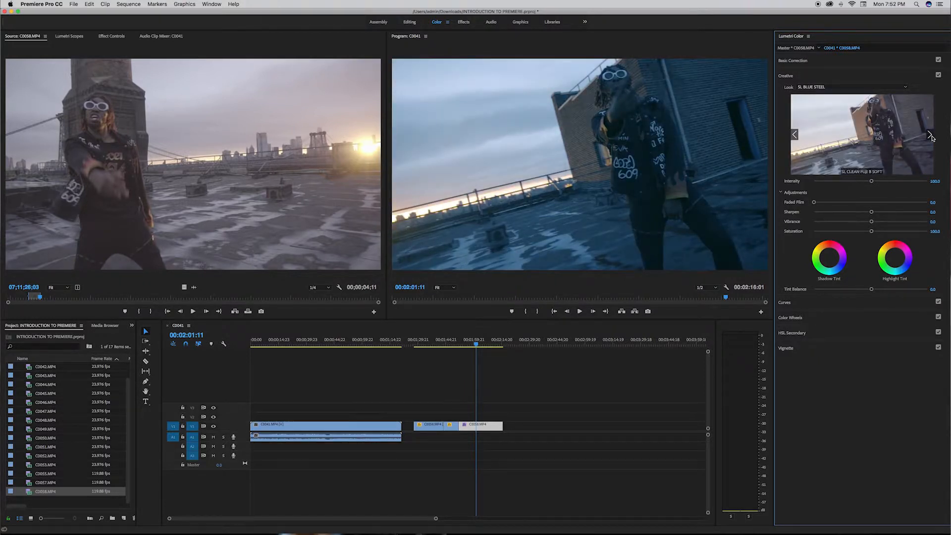
click(819, 87)
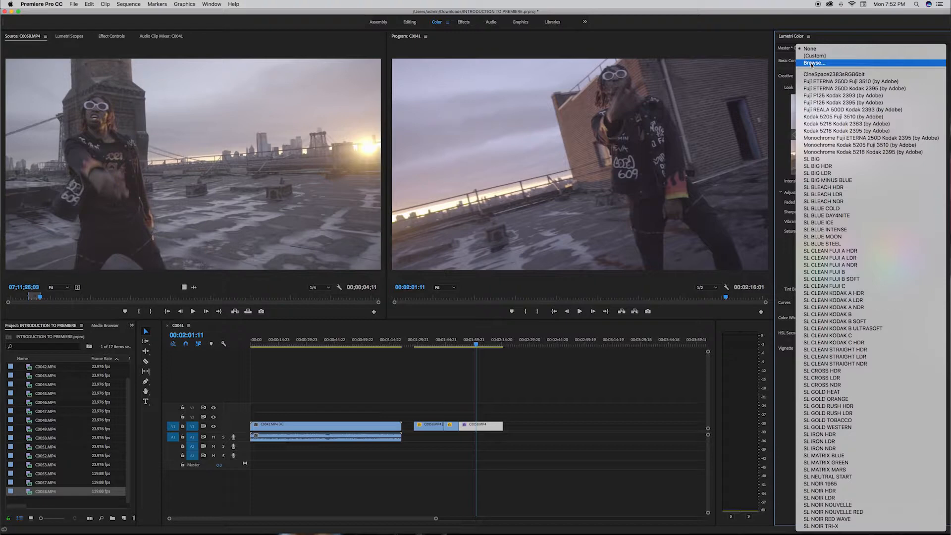
click(810, 48)
Step: Try the creative sharpen, vibrance and saturation adjustments on the clip, and check its Basic Correction settings
drag(872, 212, 906, 214)
double_click(906, 213)
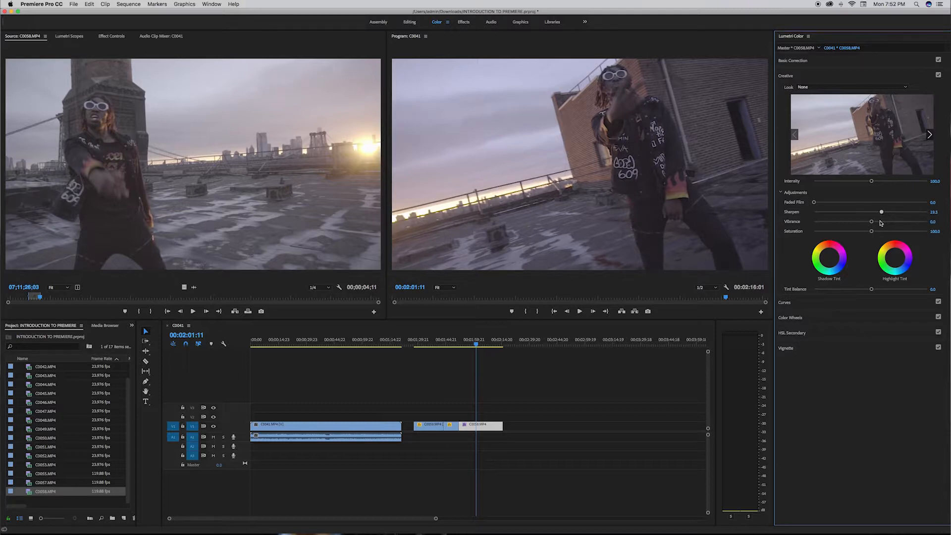
mouse_move(872, 222)
mouse_down()
mouse_move(912, 226)
mouse_move(875, 224)
mouse_up()
mouse_move(872, 231)
mouse_down()
mouse_move(914, 233)
mouse_move(840, 234)
mouse_move(873, 234)
mouse_up()
click(811, 61)
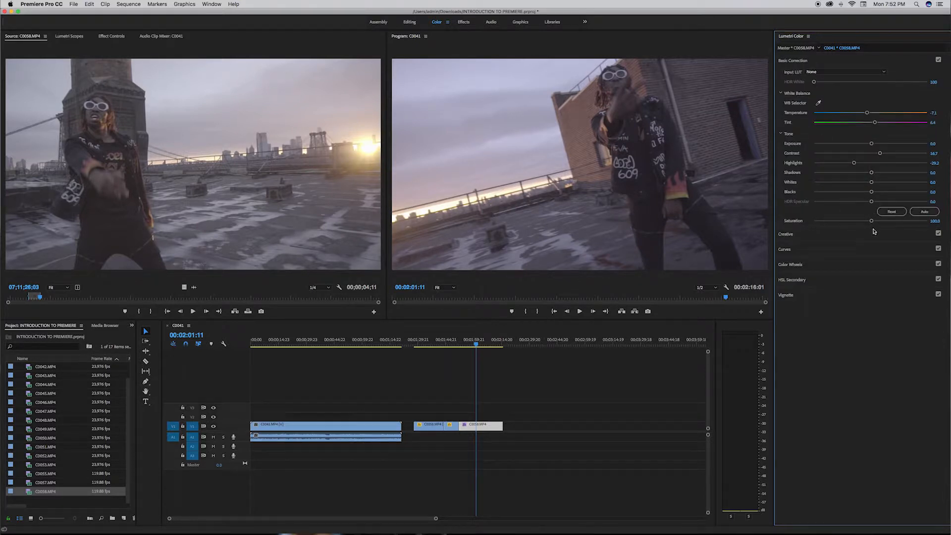
click(803, 236)
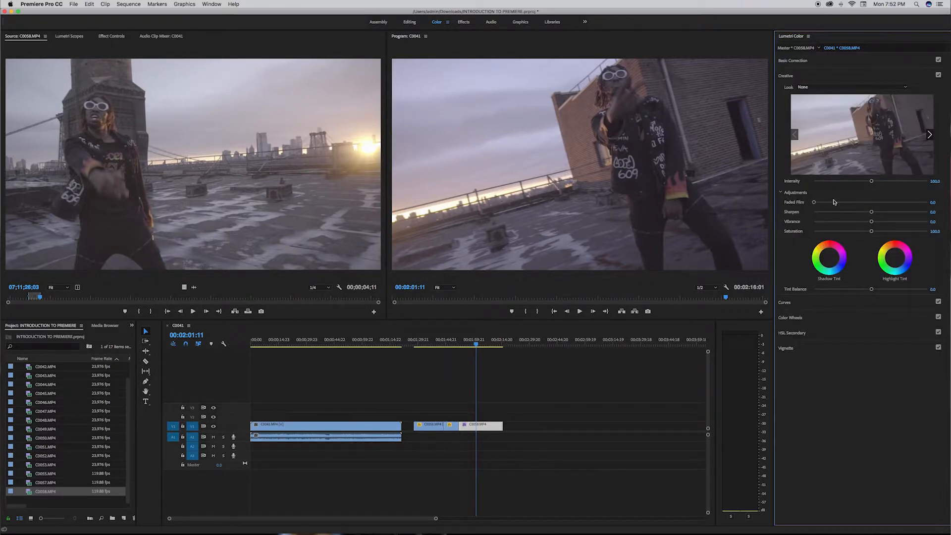
Step: Try the Fuji ETERNA 250D Kodak 2395 (by Adobe) look at a changed intensity, and set the look back to None
click(929, 135)
click(929, 135)
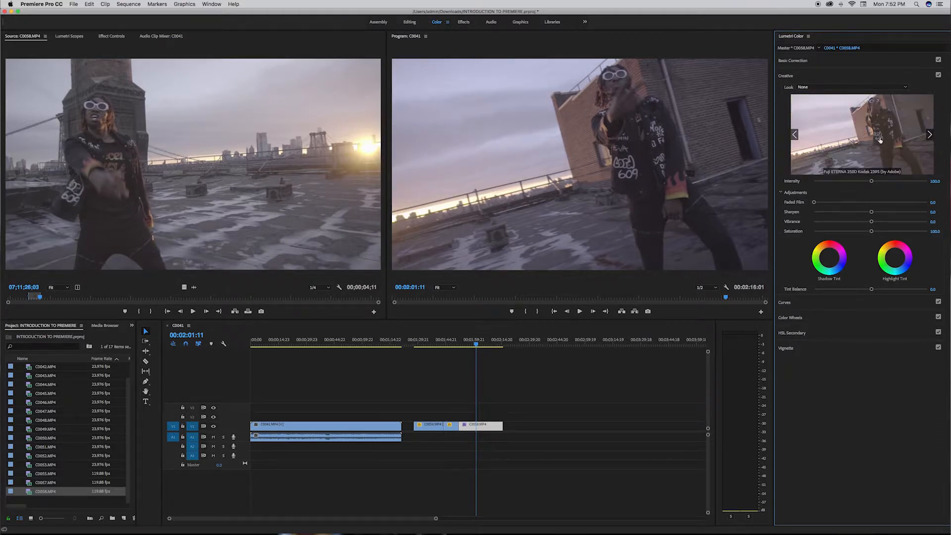
click(878, 139)
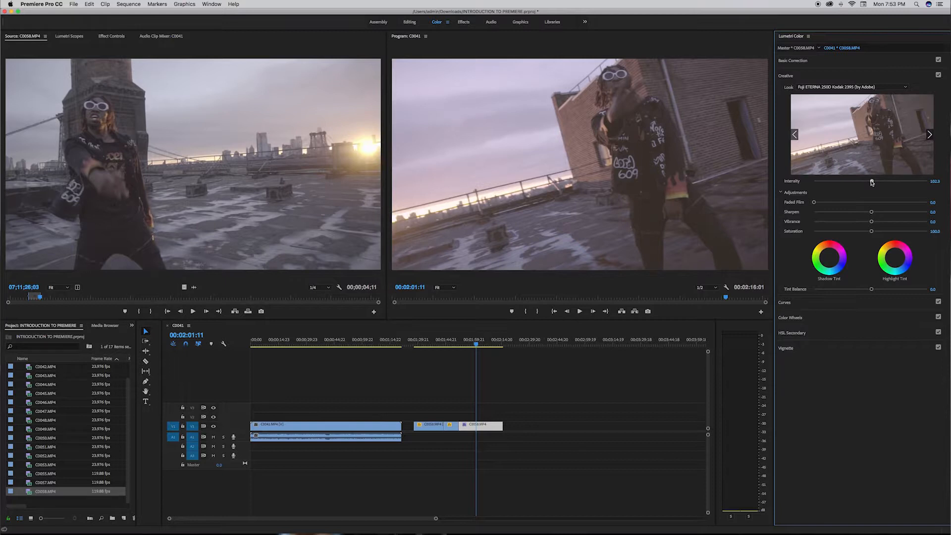
drag(872, 183, 839, 199)
click(875, 88)
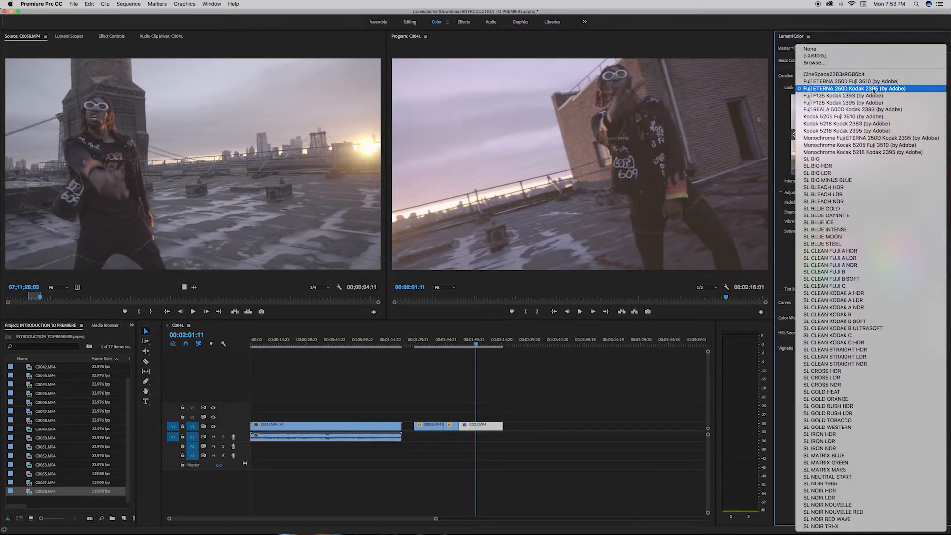
click(822, 48)
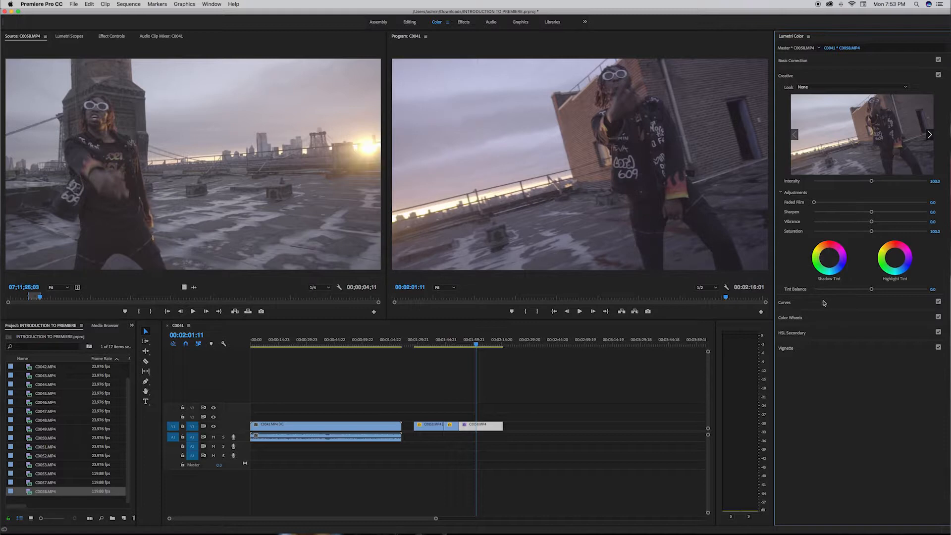
Step: Add shadow, midtone and highlight points along the diagonal of the clip's RGB curve
click(788, 302)
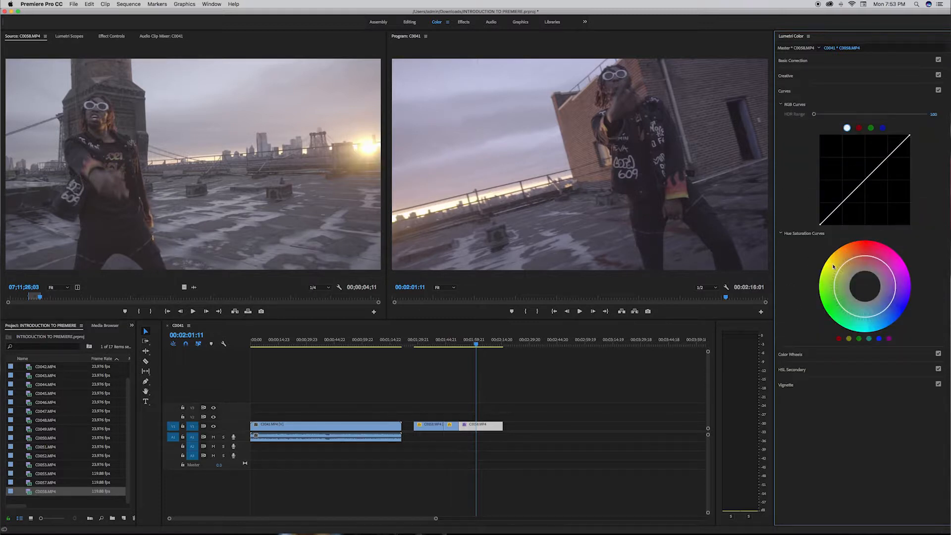
click(841, 203)
click(863, 182)
click(886, 160)
Step: Examine the HSL Secondary and Vignette settings for the clip
click(792, 369)
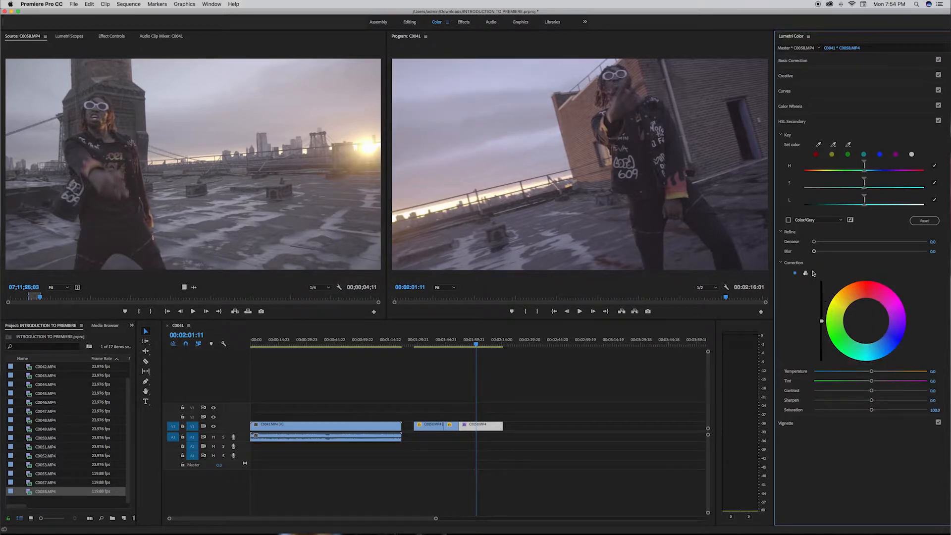
click(799, 123)
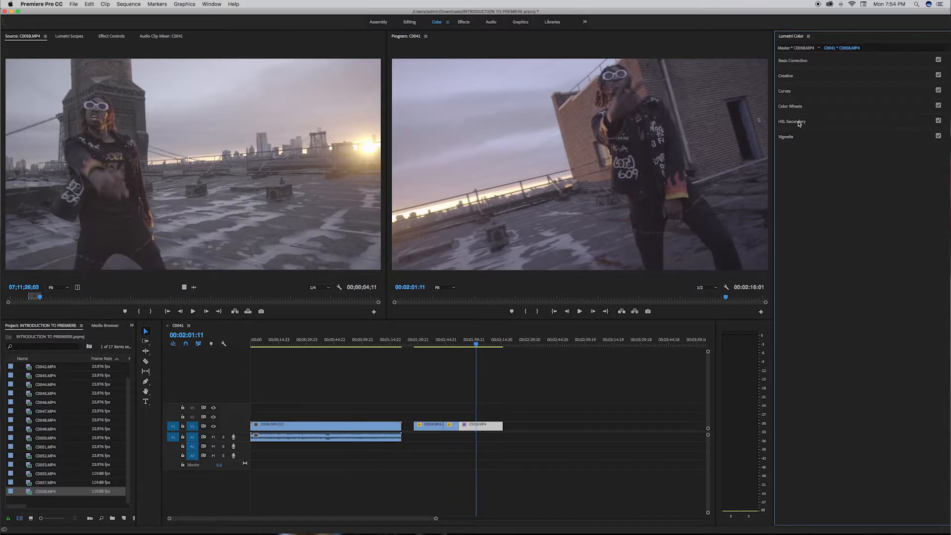
click(788, 137)
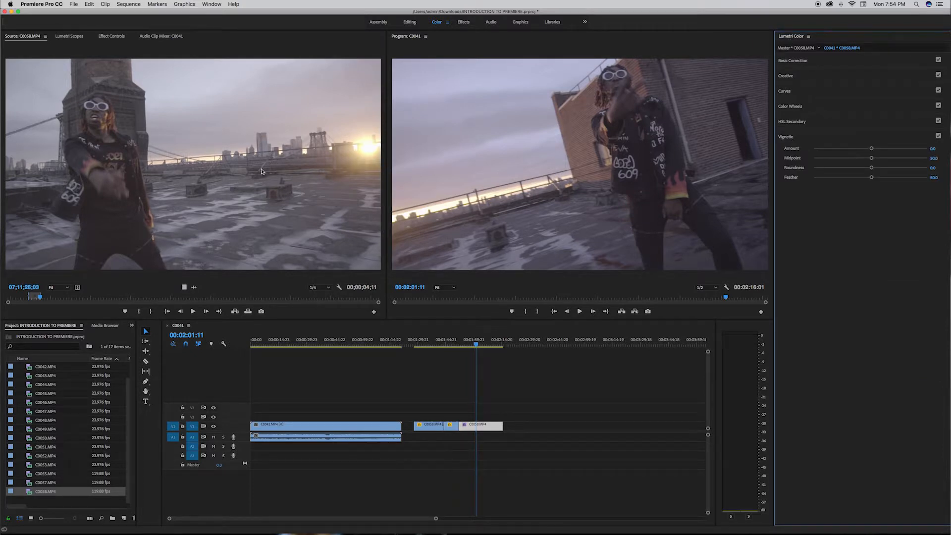
Step: Preview source clip C0057.MP4 and load C0053.MP4 into the Source monitor
click(132, 325)
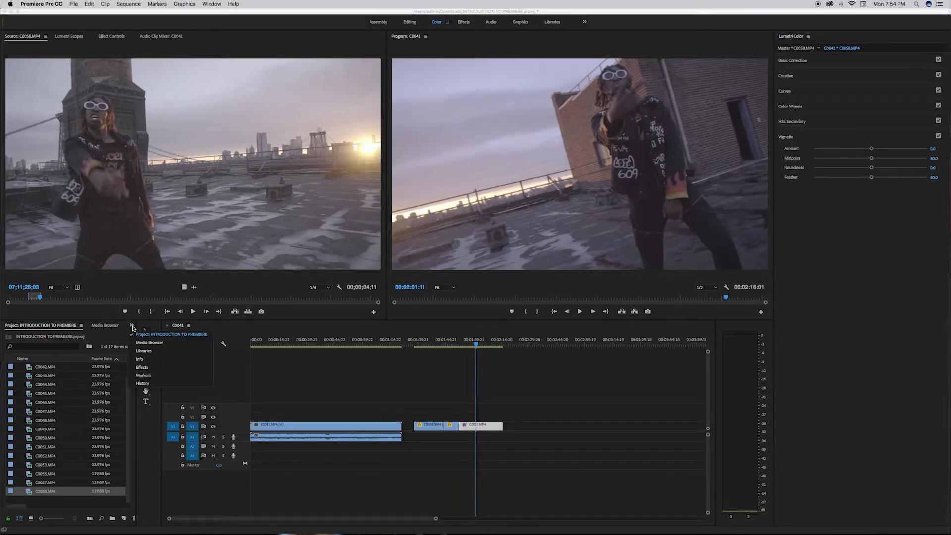
click(141, 367)
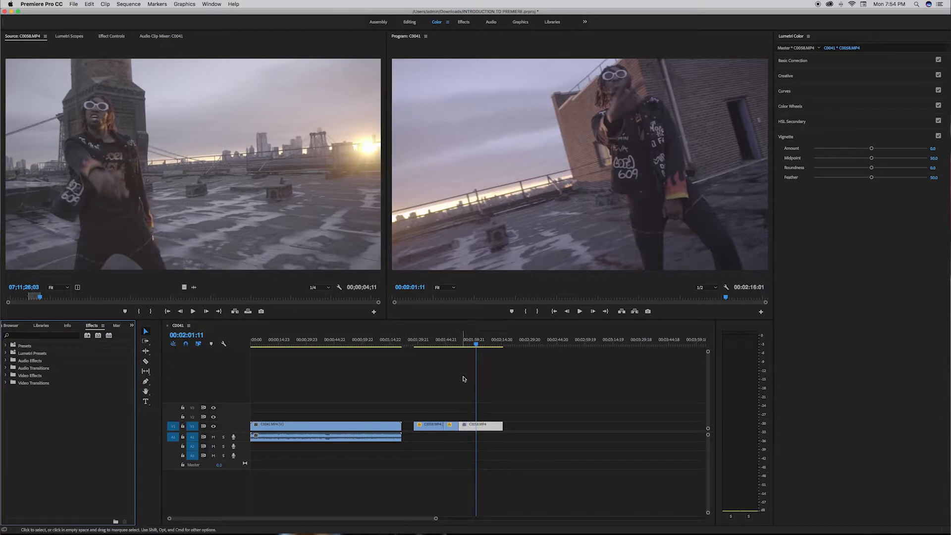
click(453, 341)
click(3, 327)
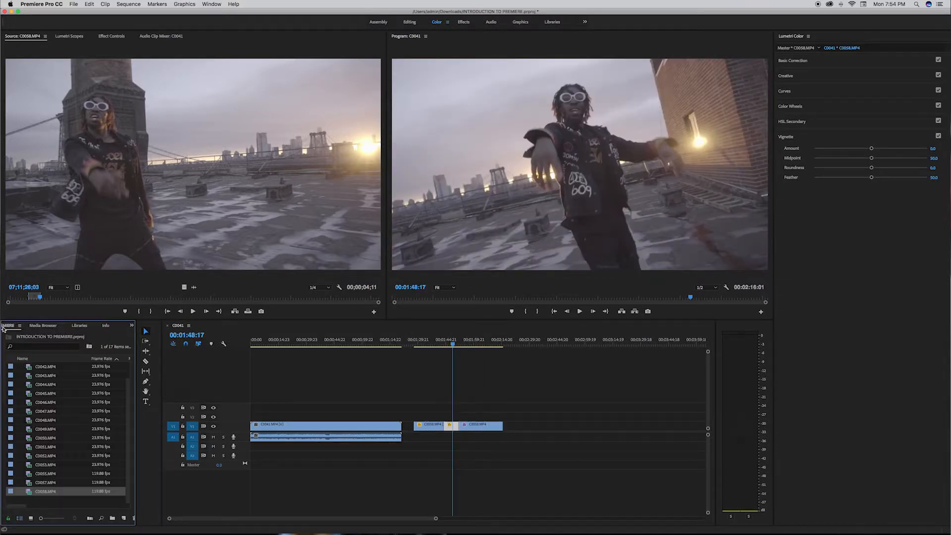
double_click(42, 481)
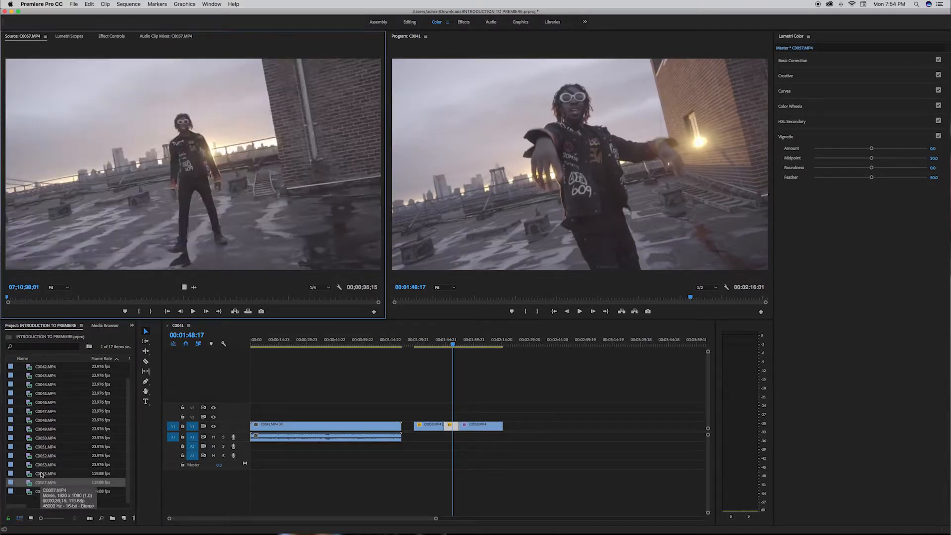
click(48, 475)
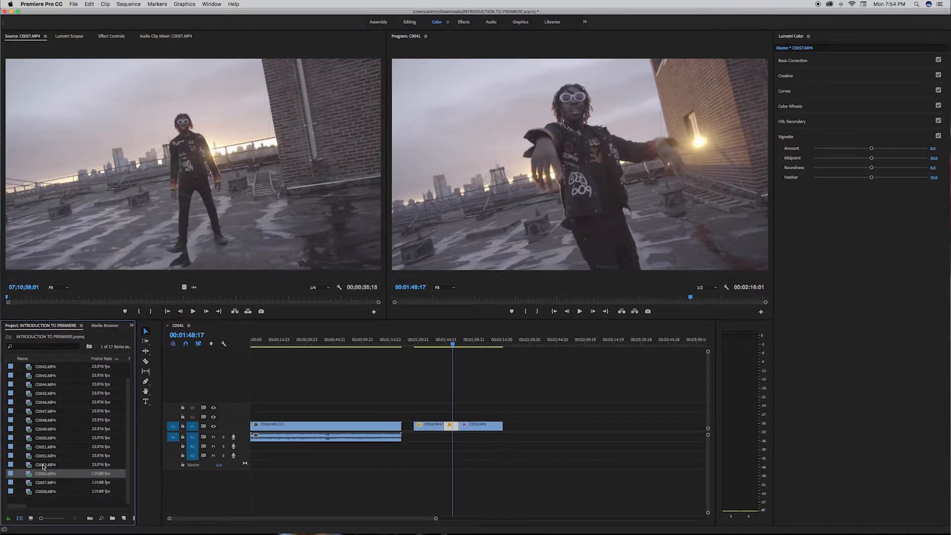
double_click(43, 466)
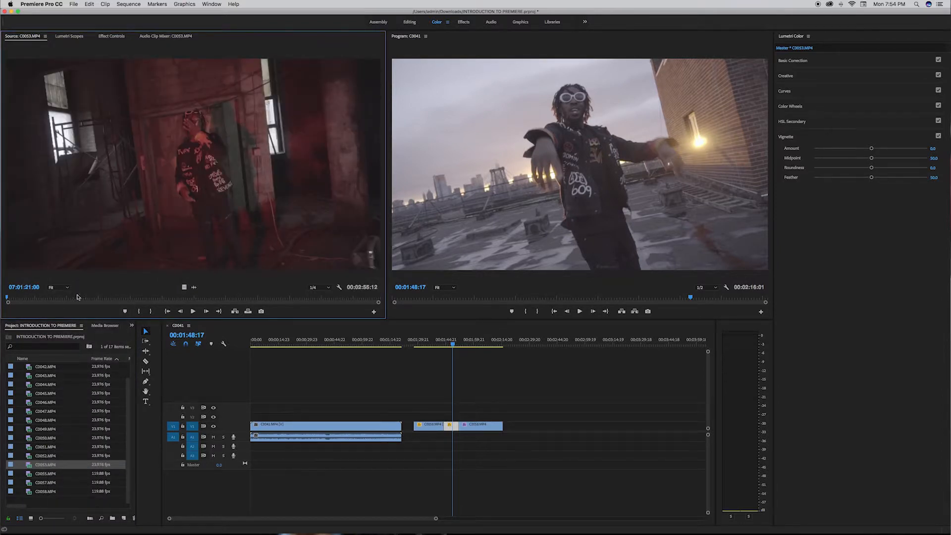
Step: Mark C0053.MP4 from 07:02:10:20 to 07:02:16:01 and place the range on V1 directly after the last clip
click(139, 311)
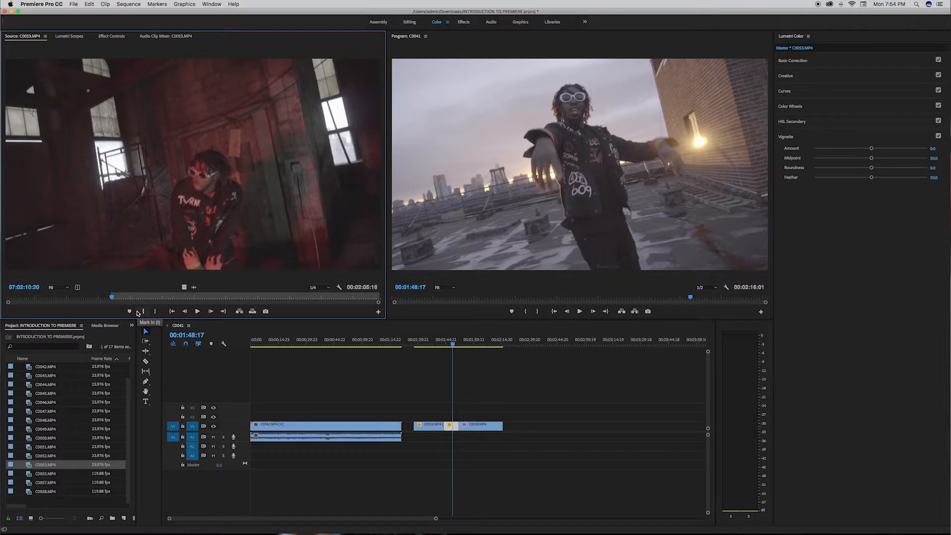
drag(114, 297, 124, 298)
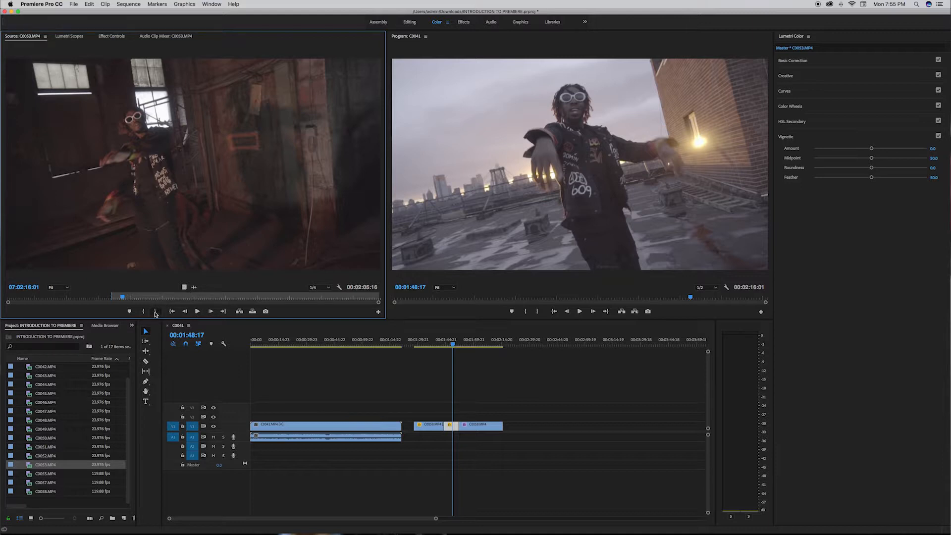
click(155, 312)
drag(193, 163, 506, 428)
Step: Extend the end of the C0053.MP4 clip on the timeline so the sequence runs to 00:02:38:02
click(498, 345)
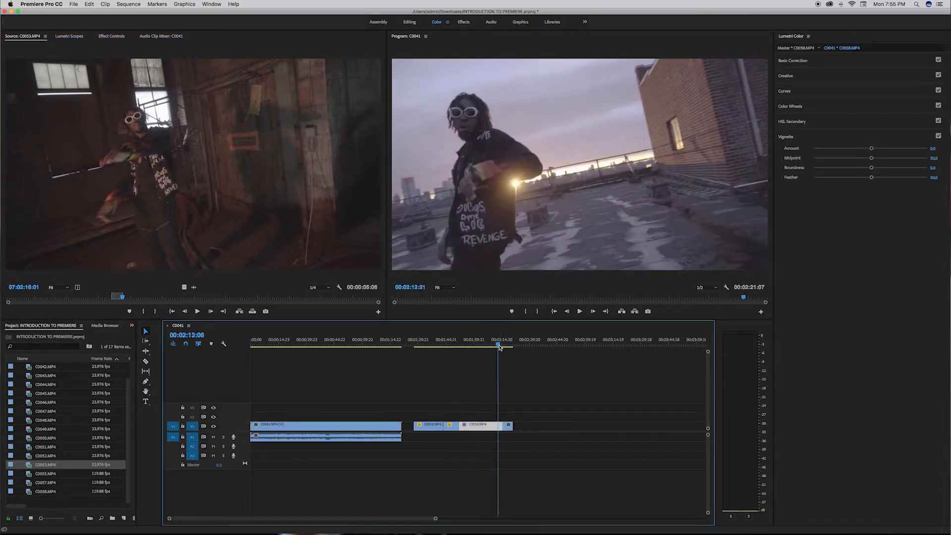
drag(499, 346, 501, 347)
mouse_move(510, 427)
mouse_down()
mouse_move(518, 429)
mouse_move(511, 428)
mouse_up()
drag(512, 427, 544, 429)
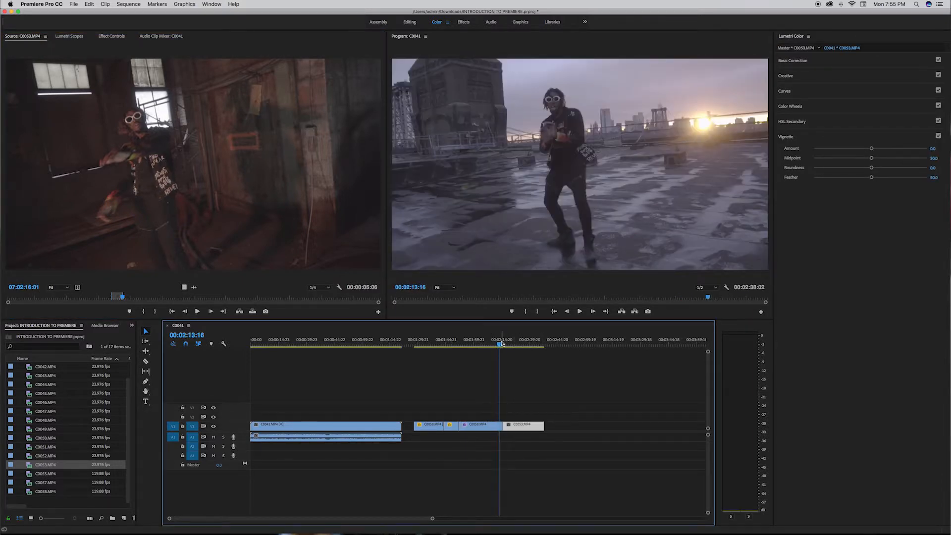
Step: Look through the Video Effects categories and the 3D Motion video transitions
key(shift+7)
click(9, 352)
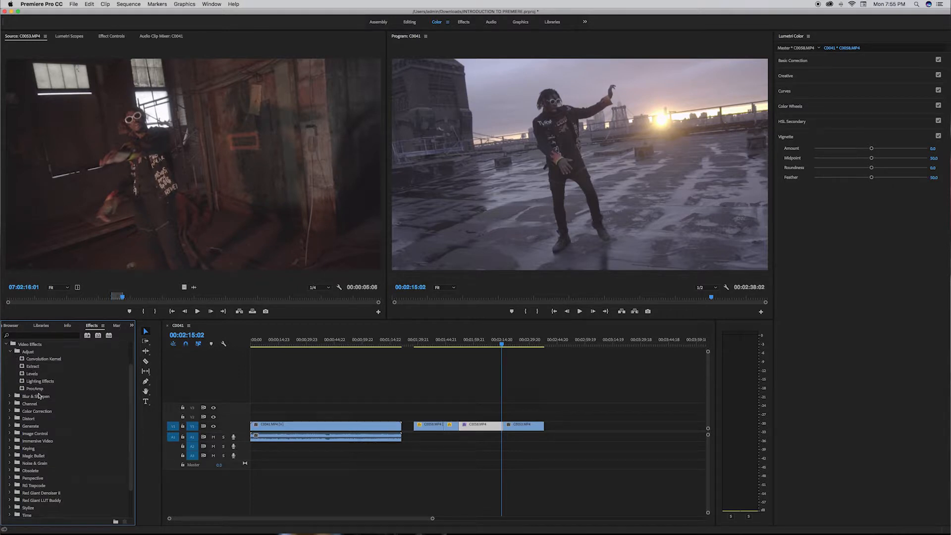
click(11, 353)
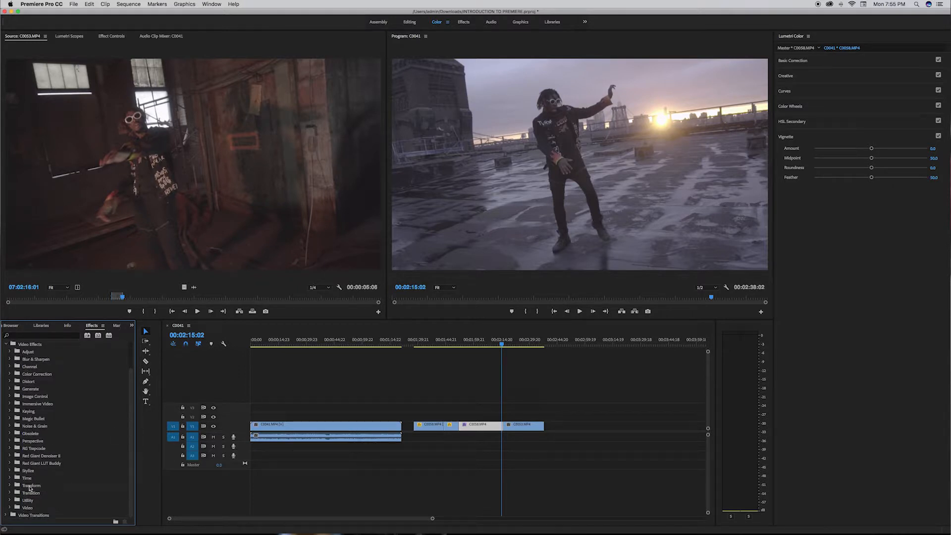
click(6, 344)
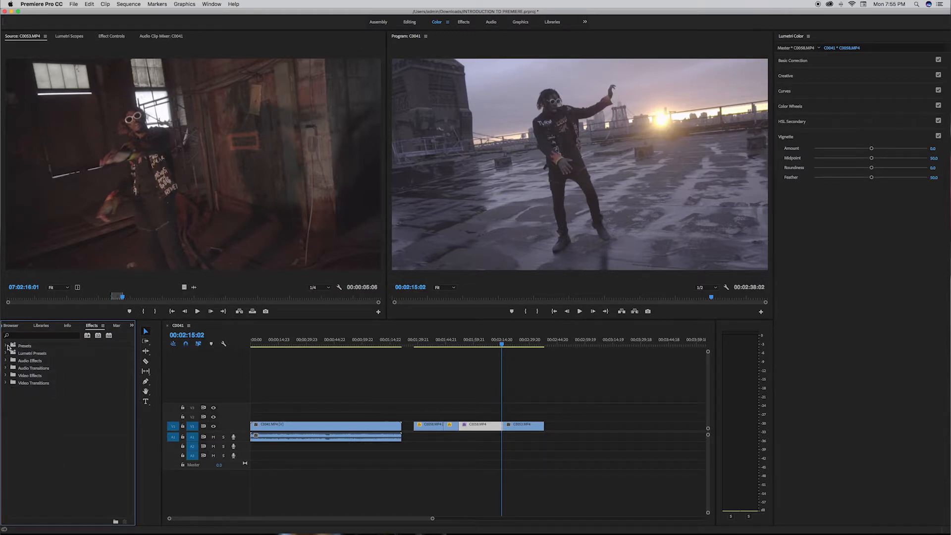
click(6, 382)
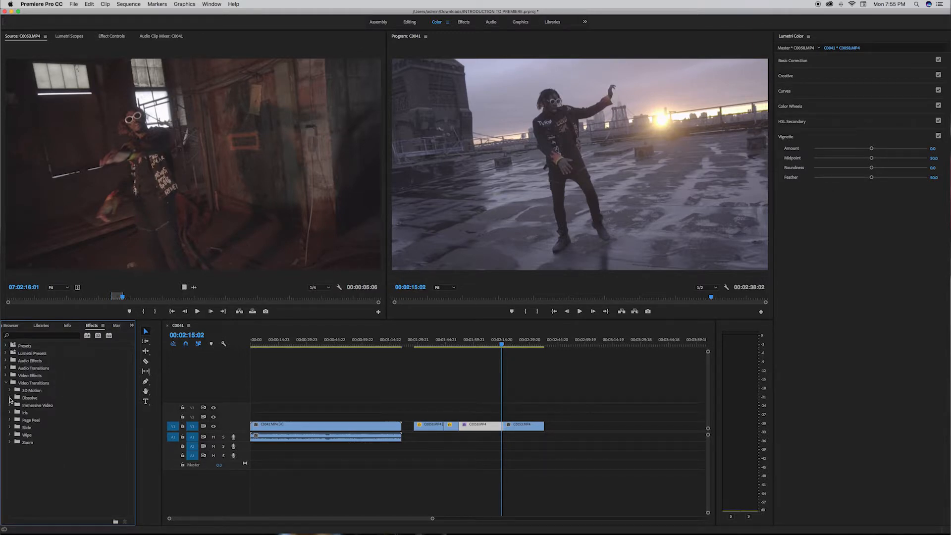
click(10, 391)
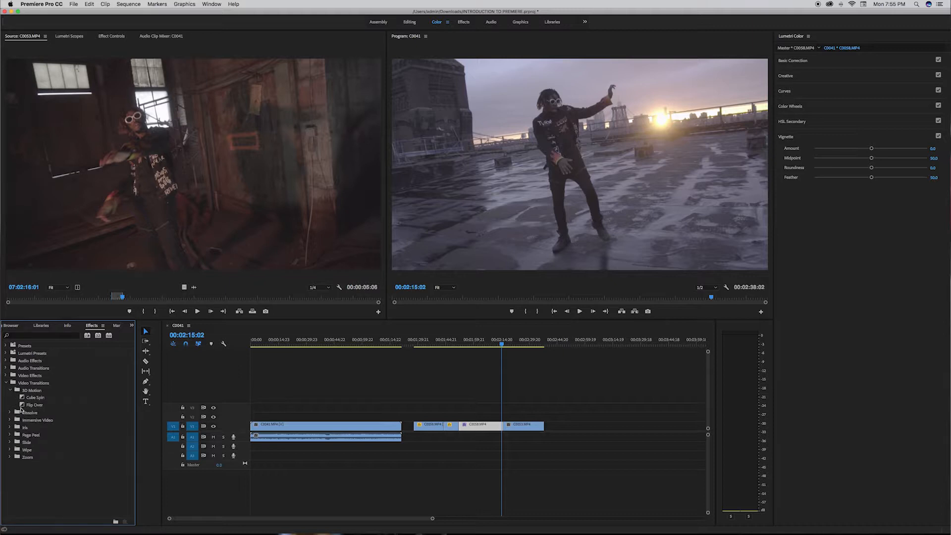
click(10, 391)
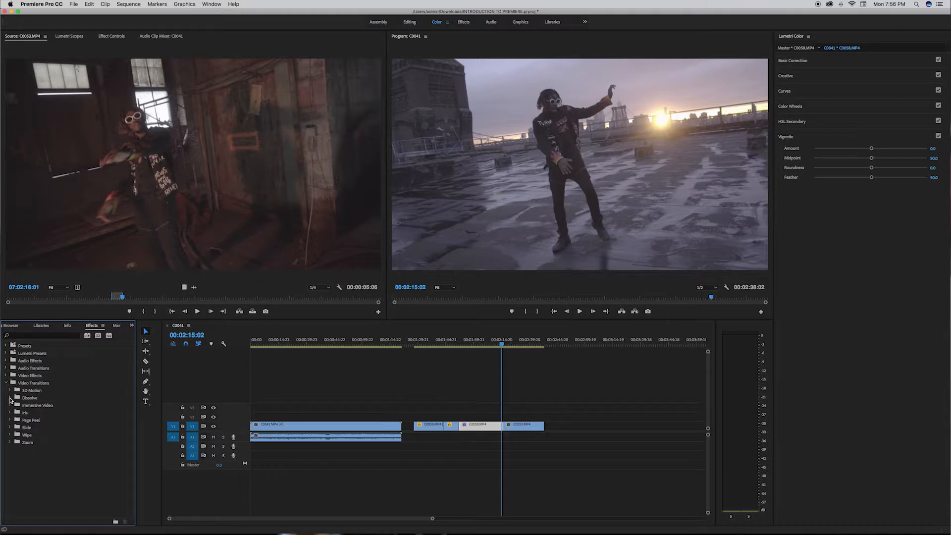
Step: Apply the Additive Dissolve transition at the cut between C0058.MP4 and C0053.MP4
click(10, 399)
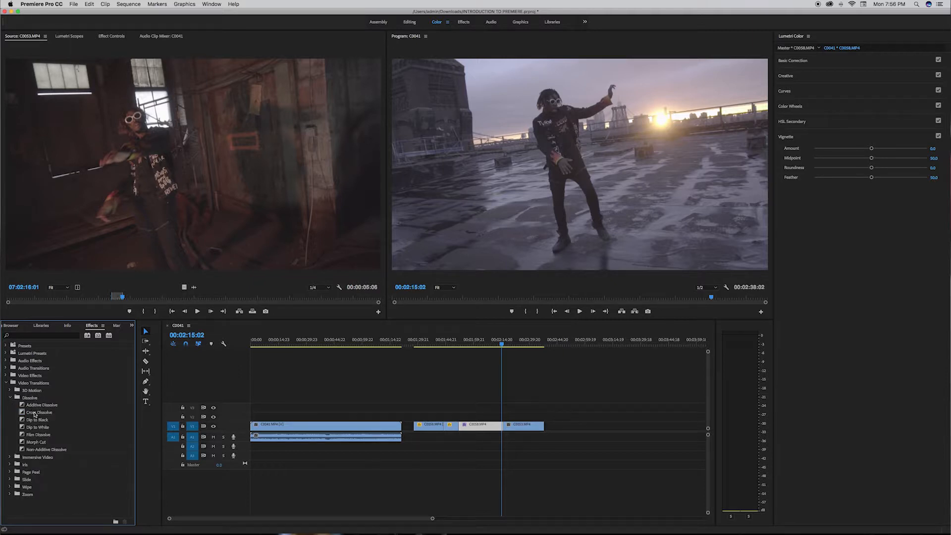
mouse_move(36, 408)
mouse_down()
mouse_move(39, 416)
mouse_move(47, 407)
mouse_move(509, 434)
mouse_up()
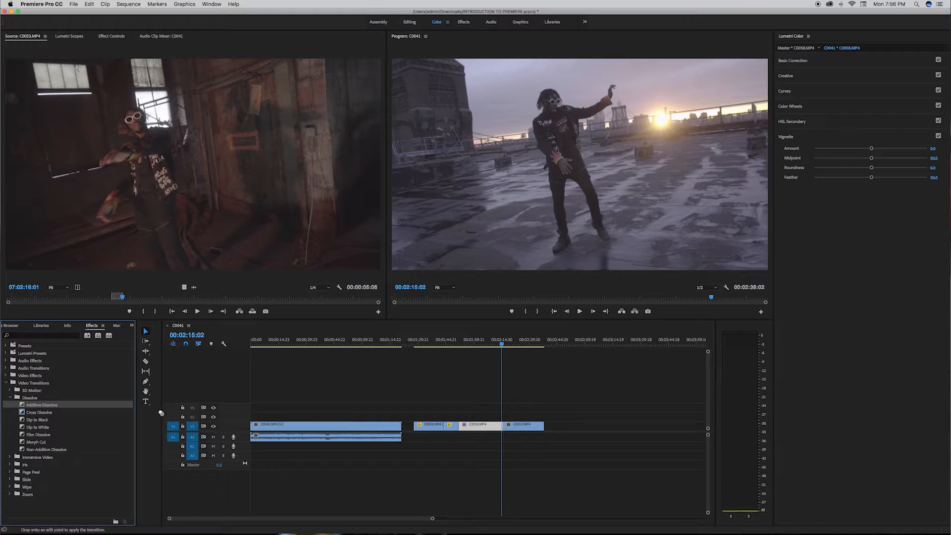
drag(160, 408, 504, 427)
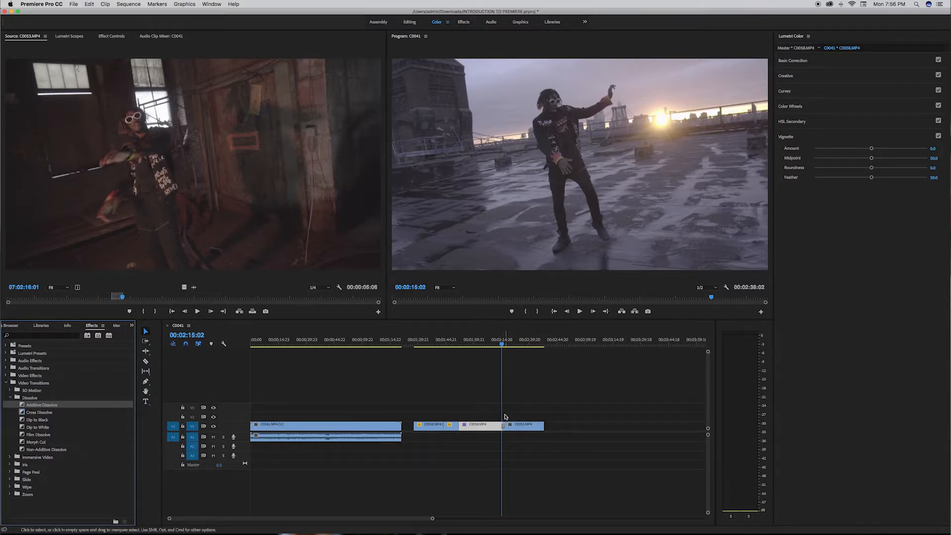
Step: Examine the Additive Dissolve up close on the timeline and play back the transition from 00:02:15:02
key(z)
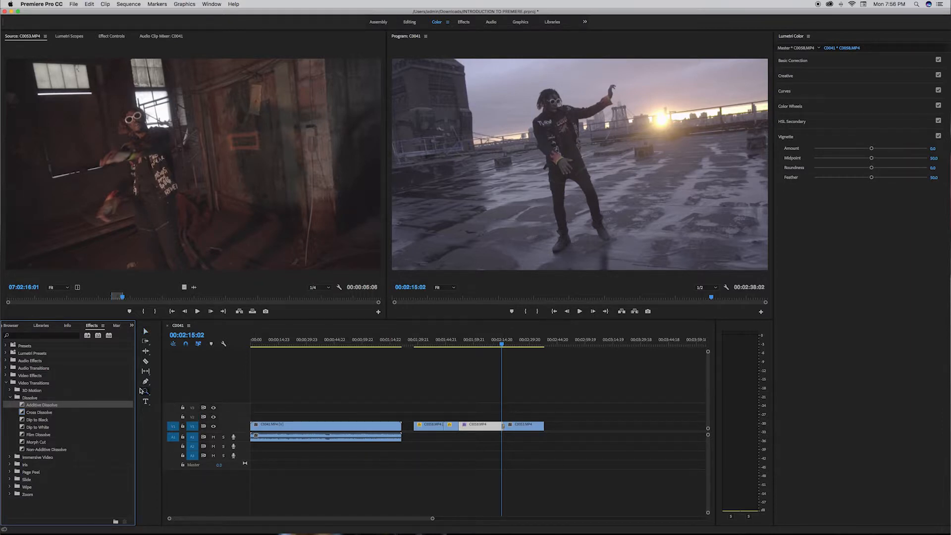
click(508, 413)
click(471, 414)
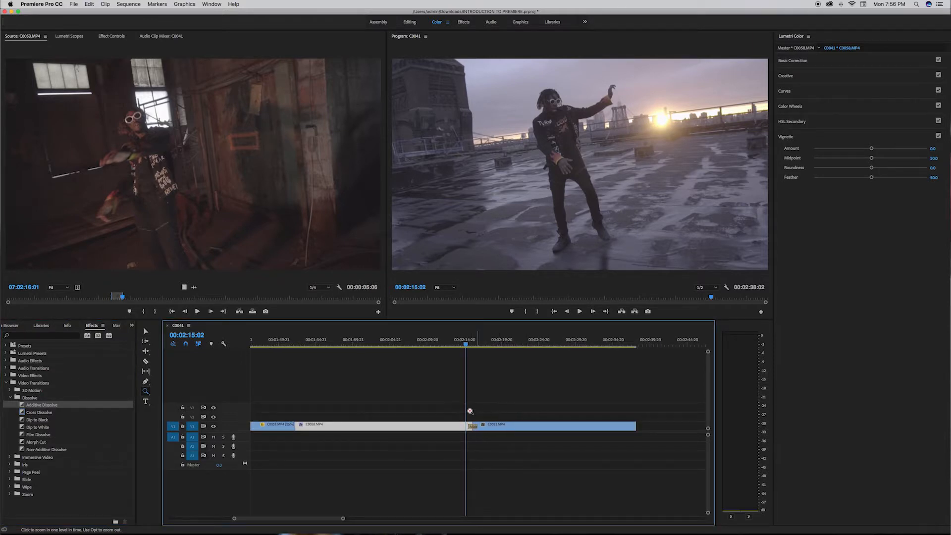
click(470, 412)
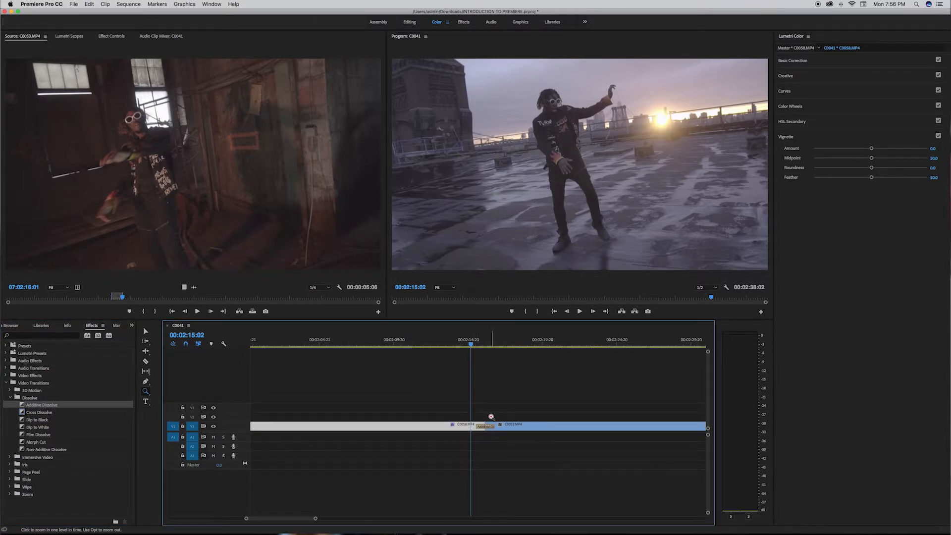
key(alt)
alt+click(480, 408)
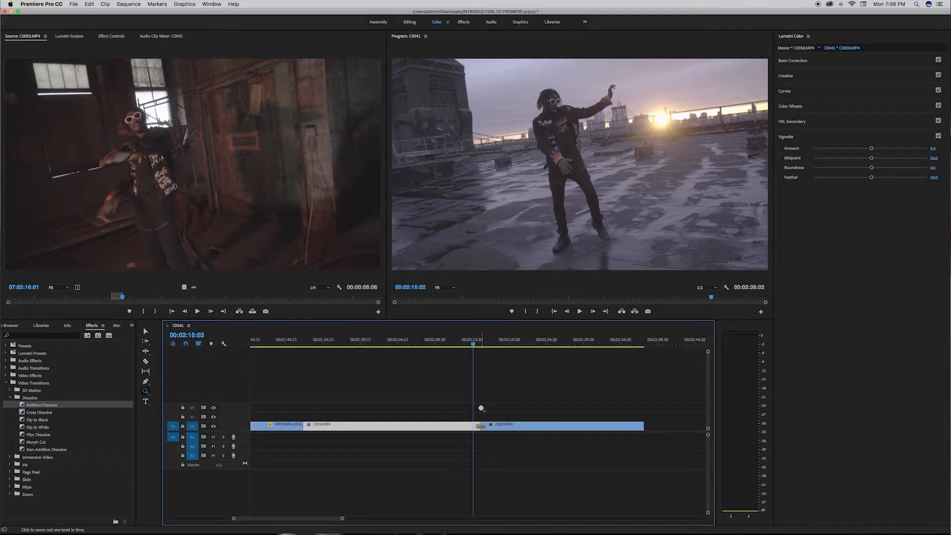
alt+click(480, 408)
alt+click(480, 408)
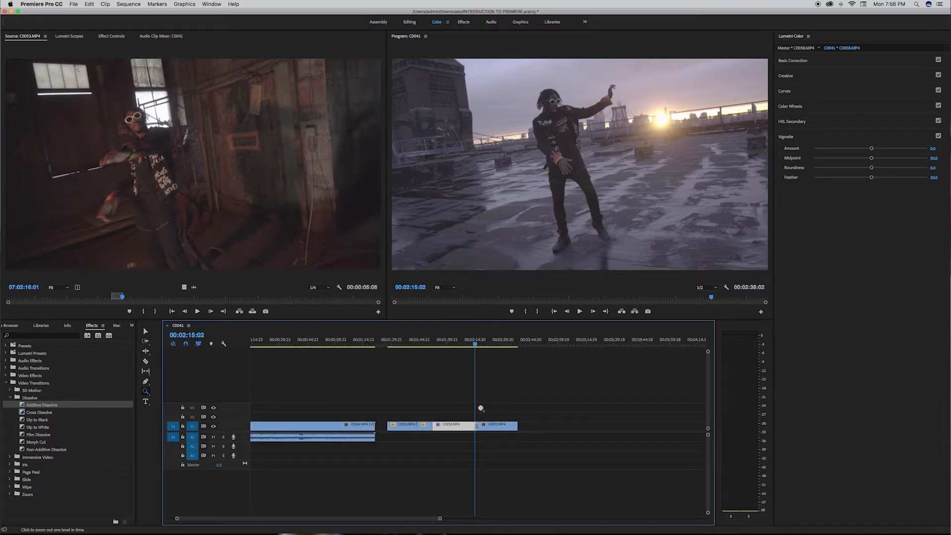
click(481, 408)
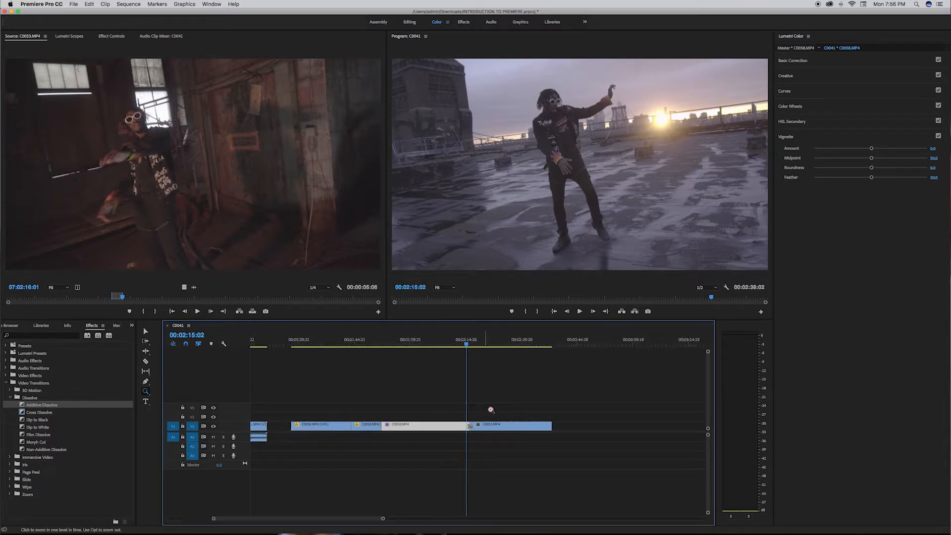
click(467, 414)
click(467, 415)
click(480, 416)
scroll(480, 416, left, 10)
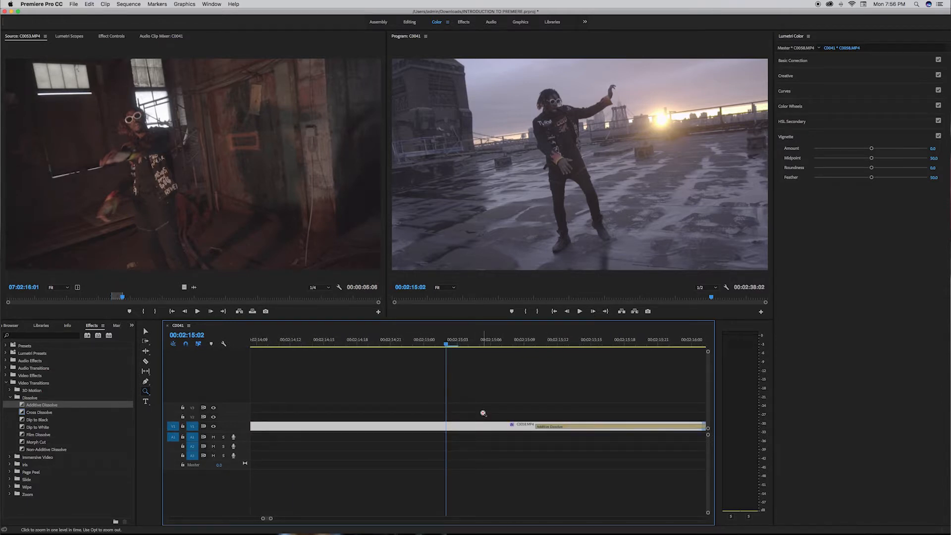
alt+click(485, 413)
alt+click(494, 412)
alt+click(503, 412)
key(v)
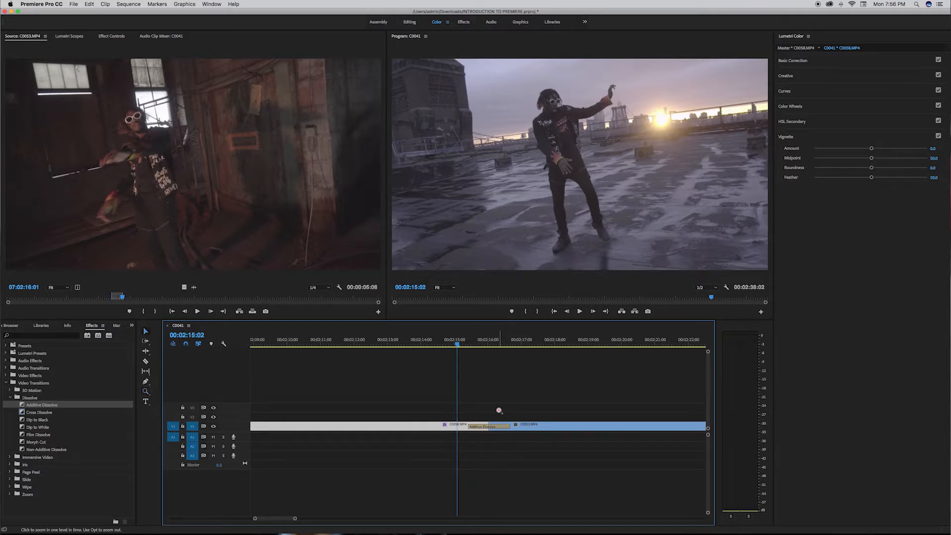
key(space)
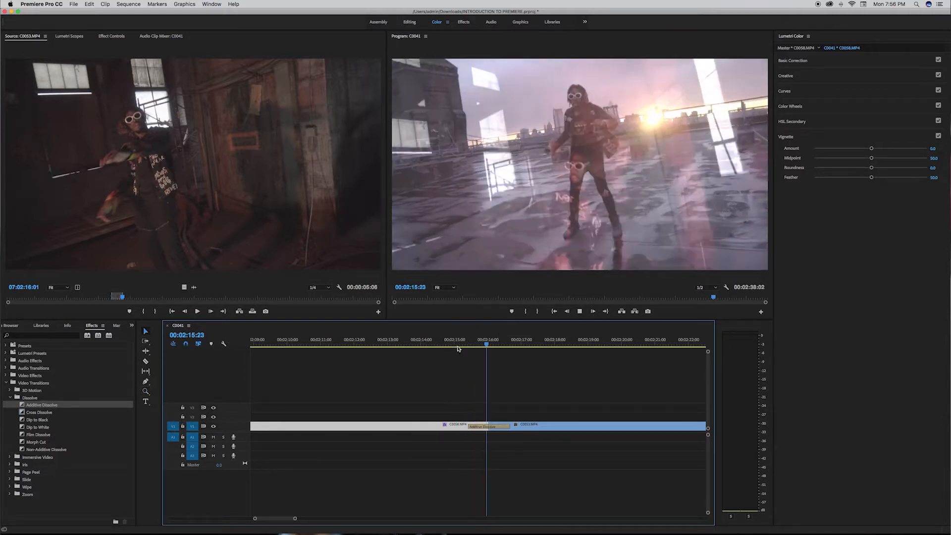
key(space)
Step: Lengthen the Additive Dissolve to about six seconds around the cut and play it back
drag(472, 427, 405, 429)
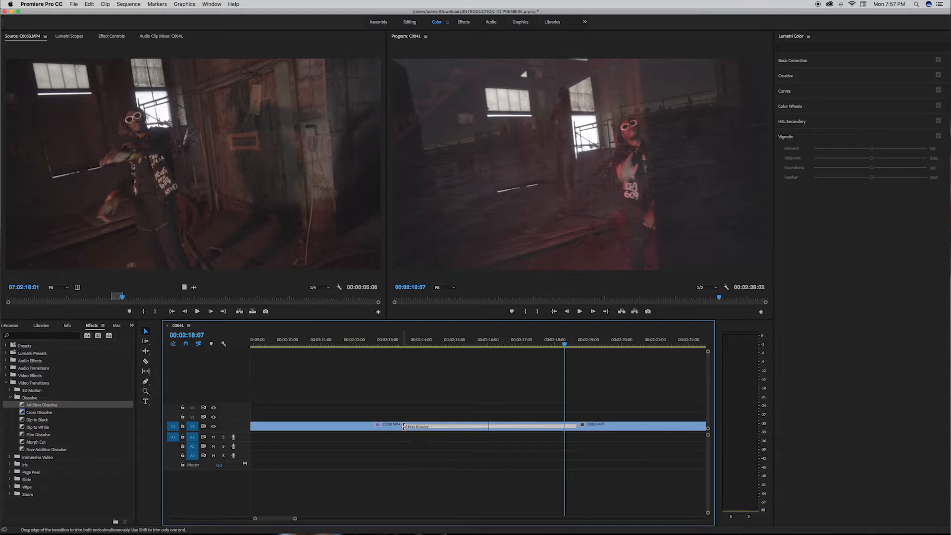
drag(404, 426, 385, 429)
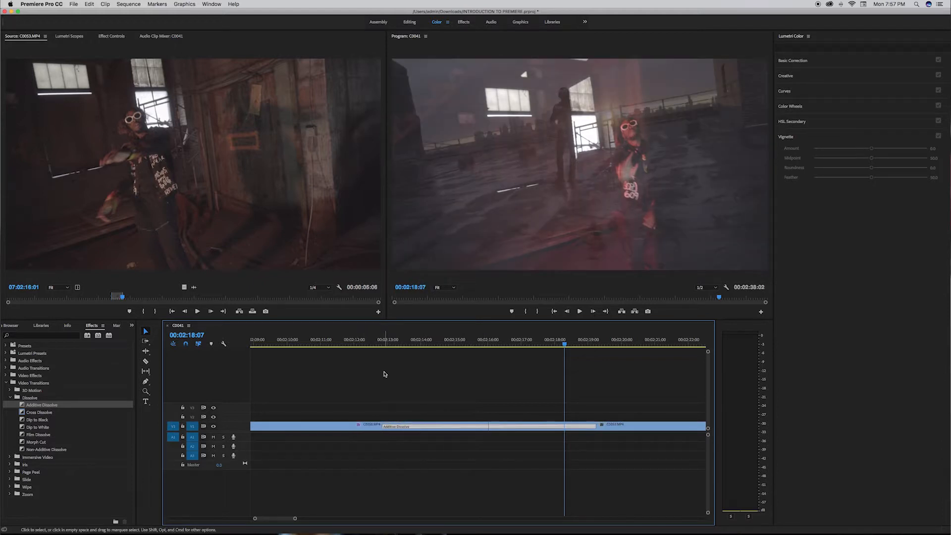
click(366, 345)
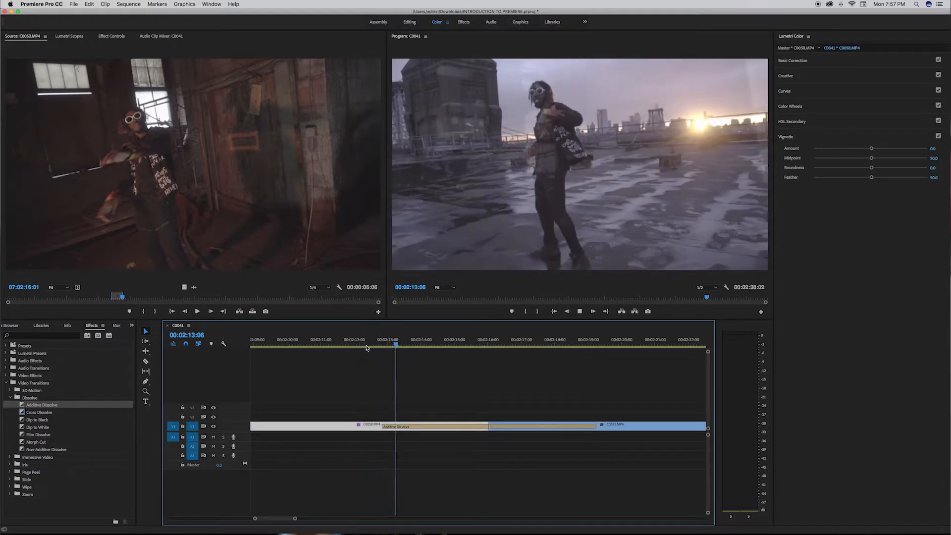
Step: Replace the Additive Dissolve at the cut with a Cross Dissolve lengthened to about four seconds
click(500, 385)
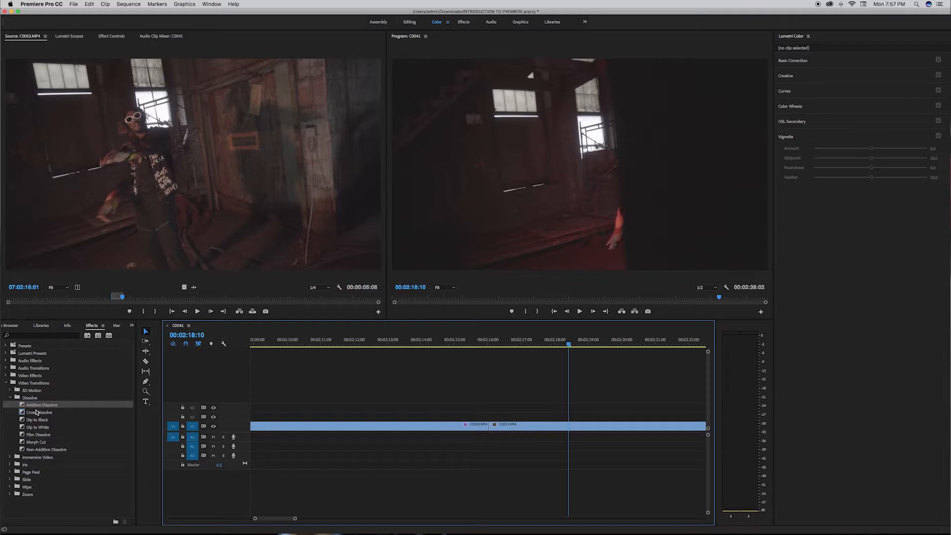
drag(36, 413, 460, 428)
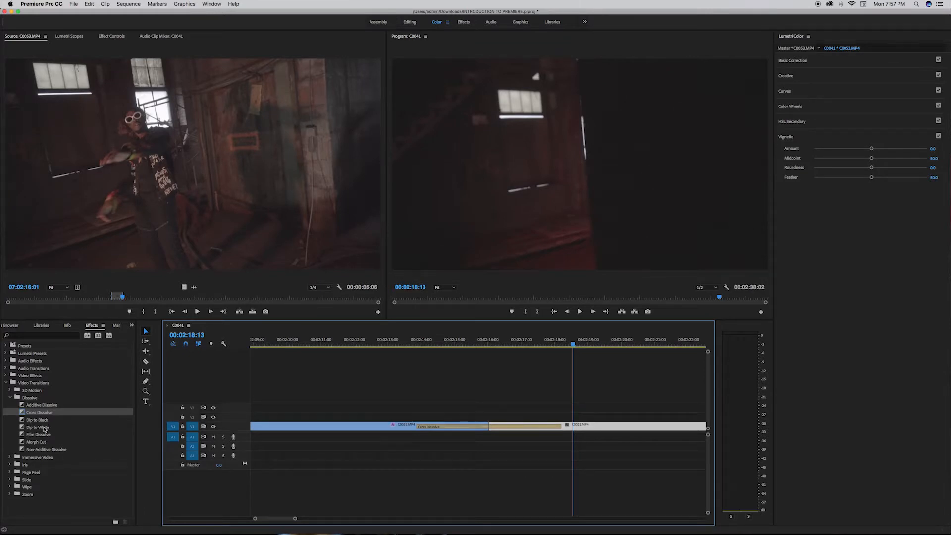
click(36, 435)
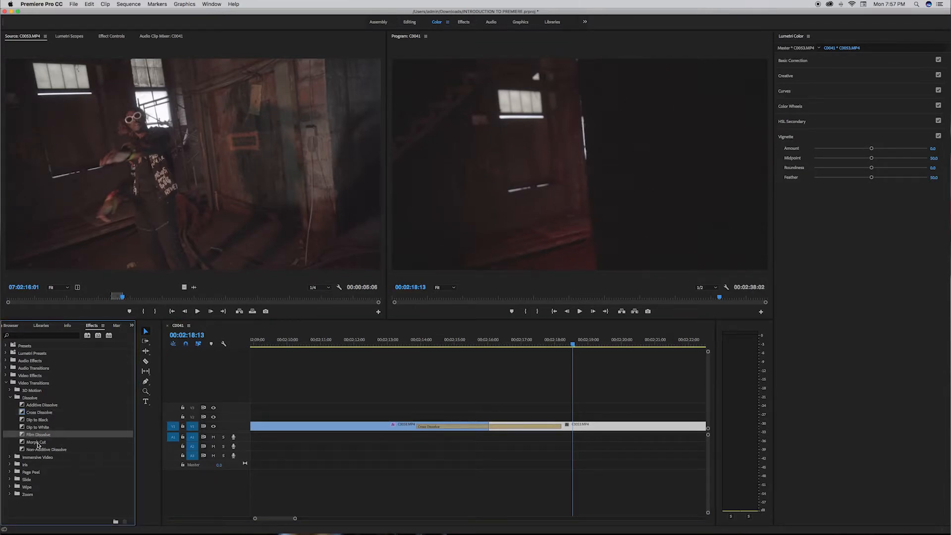
click(37, 443)
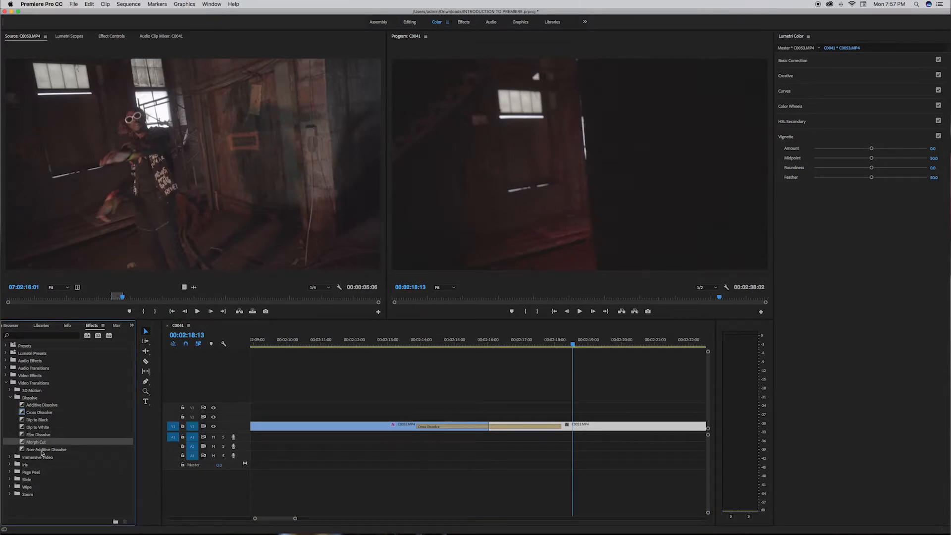
Step: Apply a Dip to Black of about three and a half seconds at the end of the last clip and play it back from 00:02:34:03
click(41, 450)
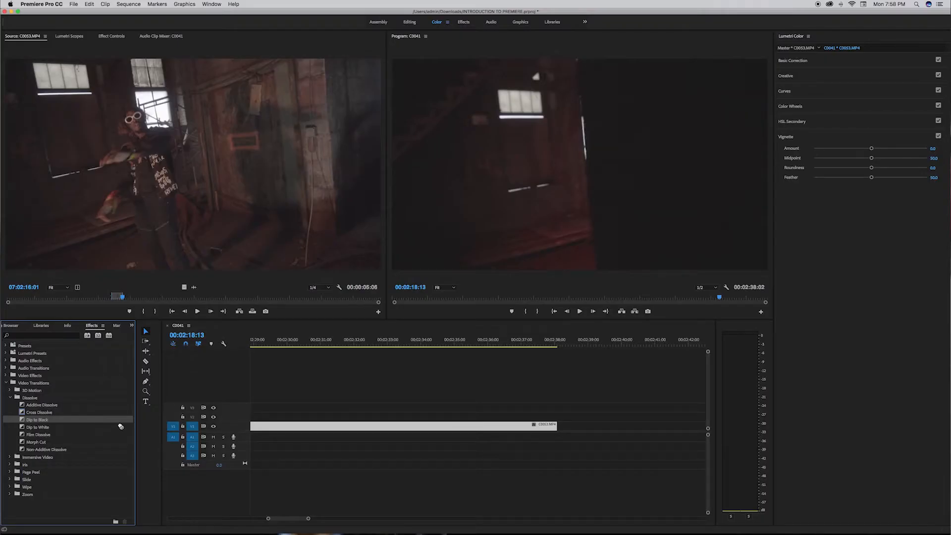
drag(121, 423, 439, 426)
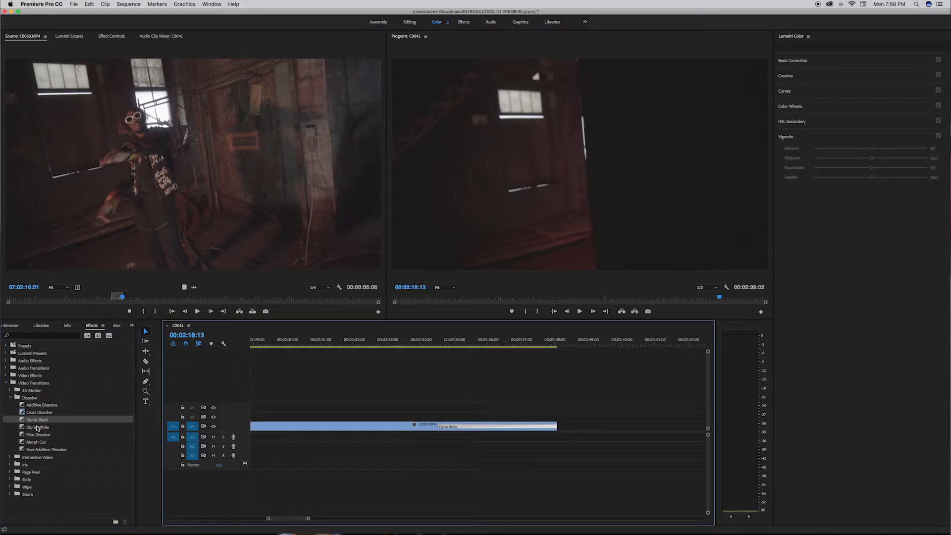
click(41, 429)
click(427, 340)
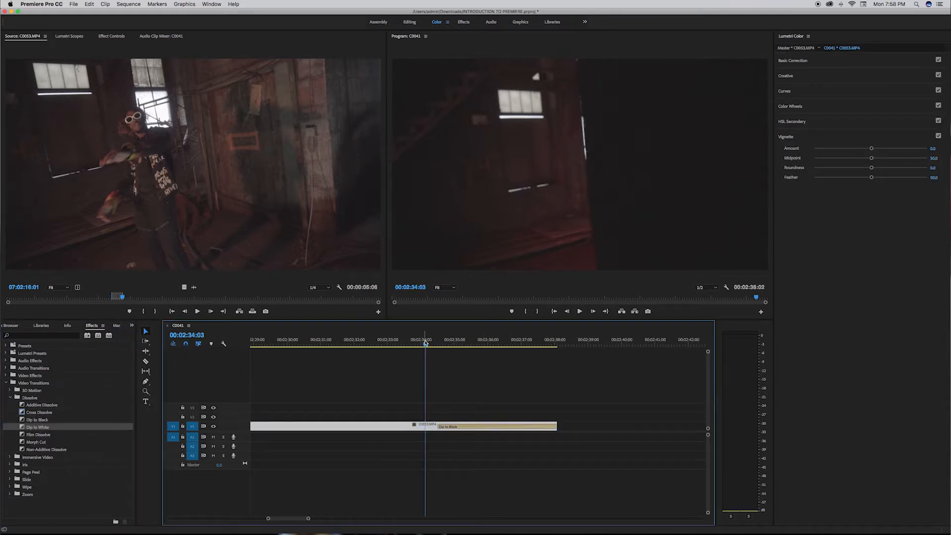
key(space)
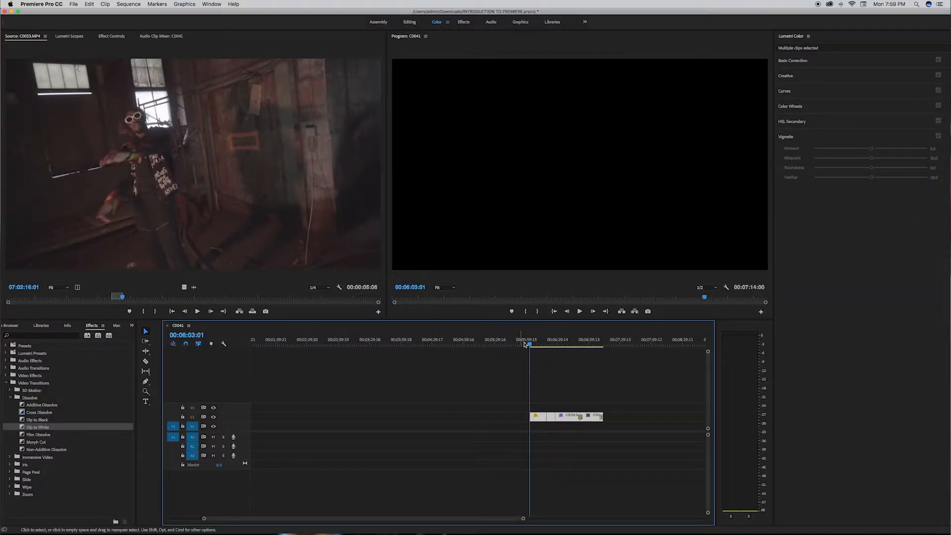
Step: Mark the export range around the clips with an In point at 00:06:03:01 and an Out point at 00:07:14:12
key(i)
drag(530, 346, 605, 348)
key(o)
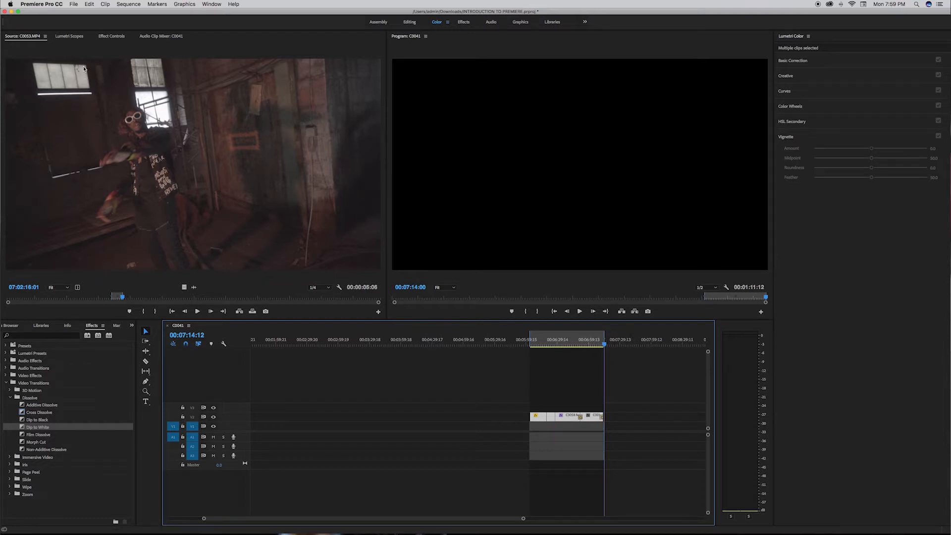
Step: Open the media export settings for the marked range, enlarge the dialog and preview the frame at 00:06:35:10
click(73, 3)
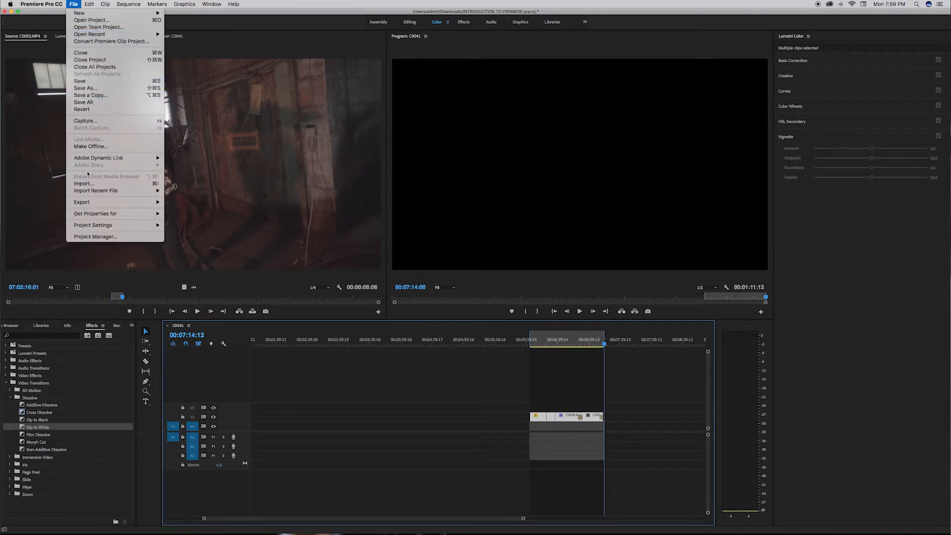
mouse_move(100, 206)
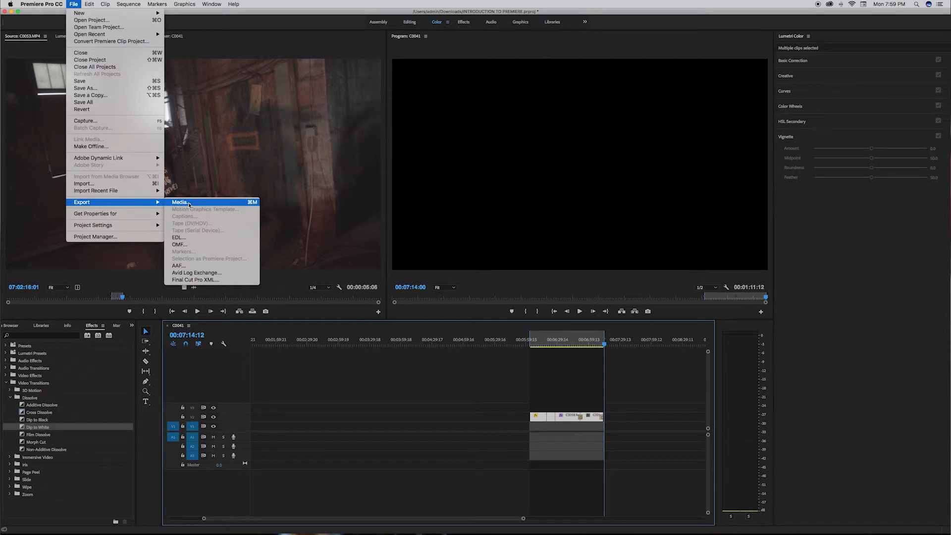
click(214, 205)
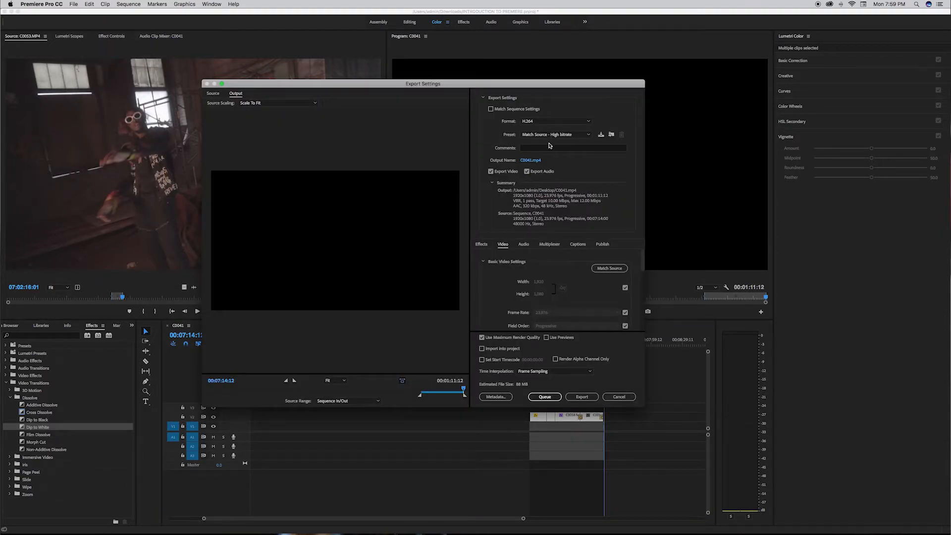
drag(645, 407, 743, 488)
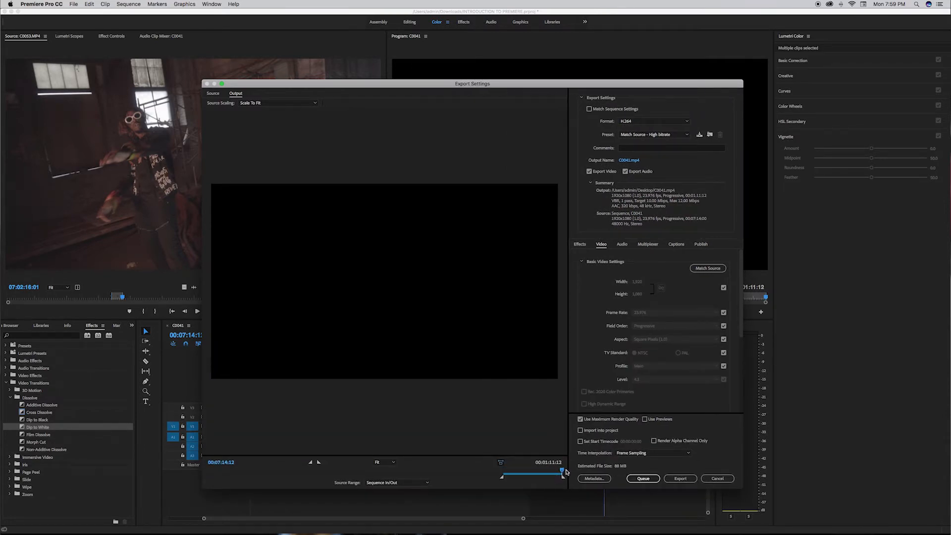
drag(562, 471, 533, 475)
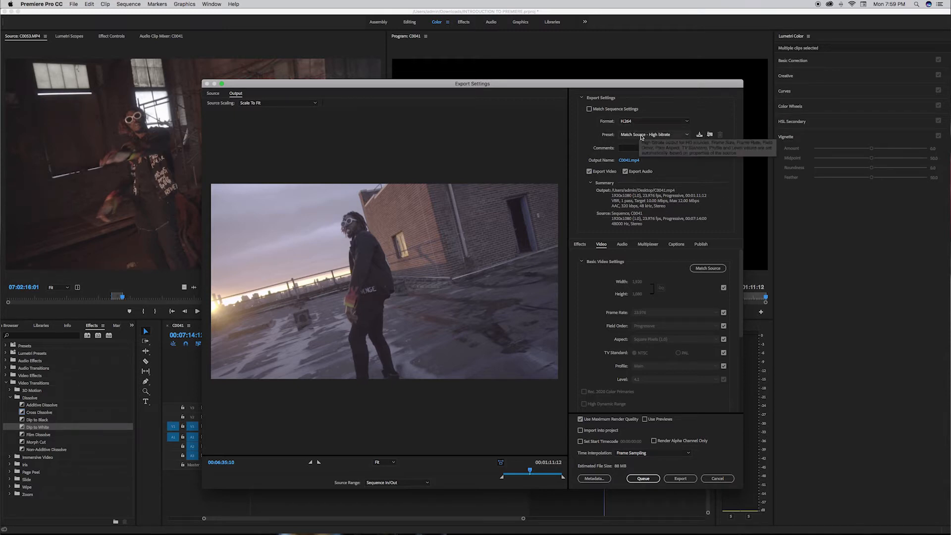
Step: Choose the YouTube 1080p HD preset for the H.264 export and set the video level to 5.1
click(640, 135)
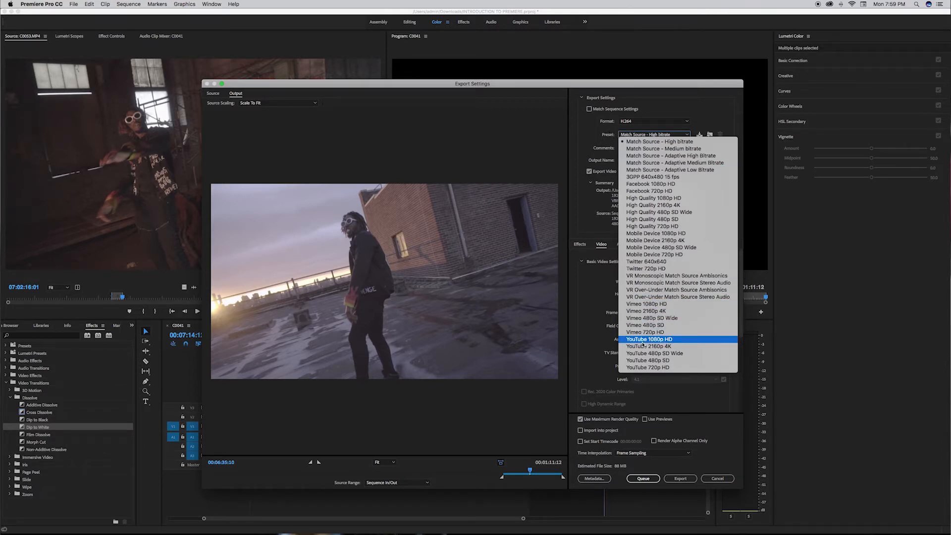
click(642, 341)
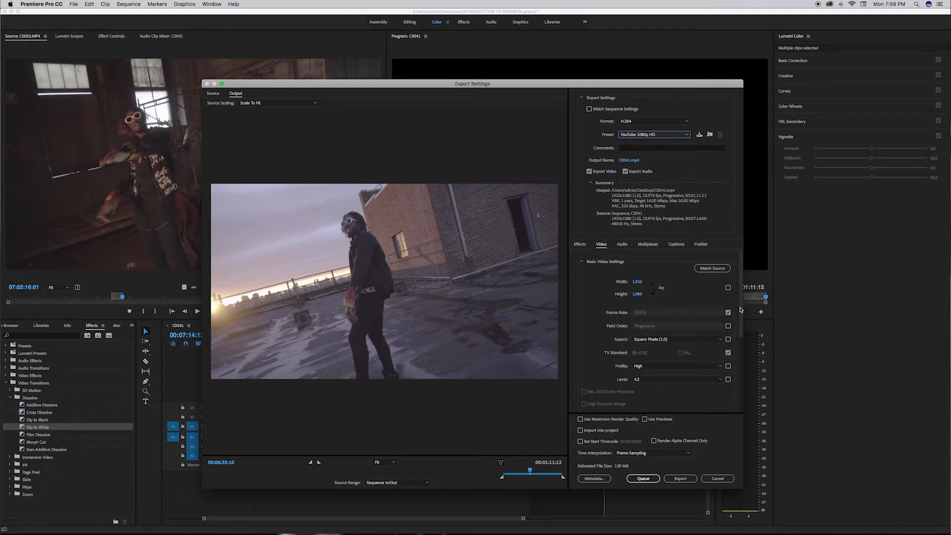
scroll(740, 310, down, 3)
click(643, 316)
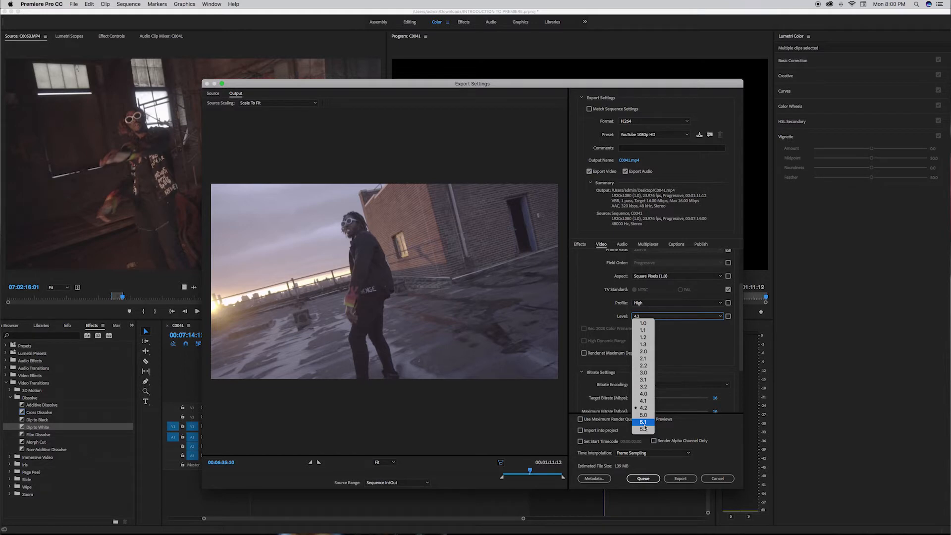
click(643, 422)
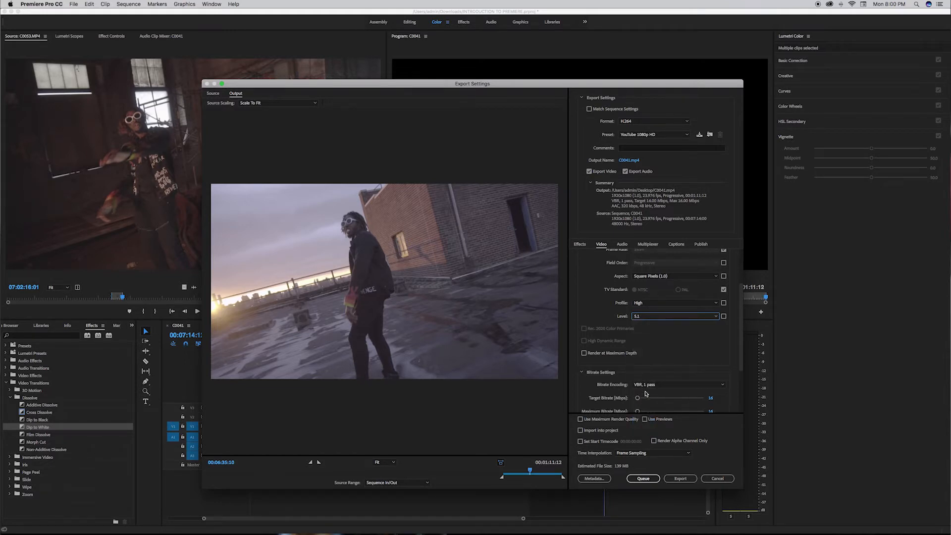
Step: Unlink the export frame rate from the source and set it to 23.976
scroll(647, 394, up, 3)
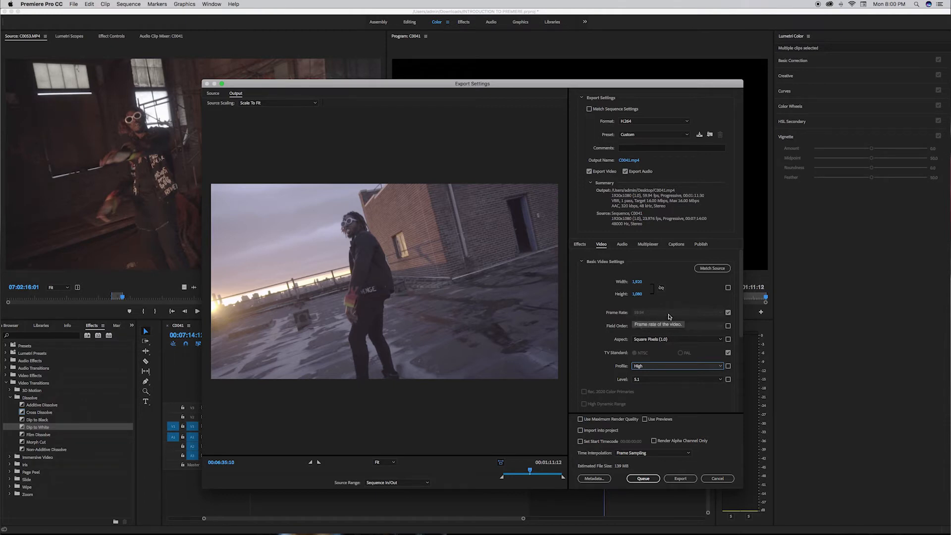
click(728, 313)
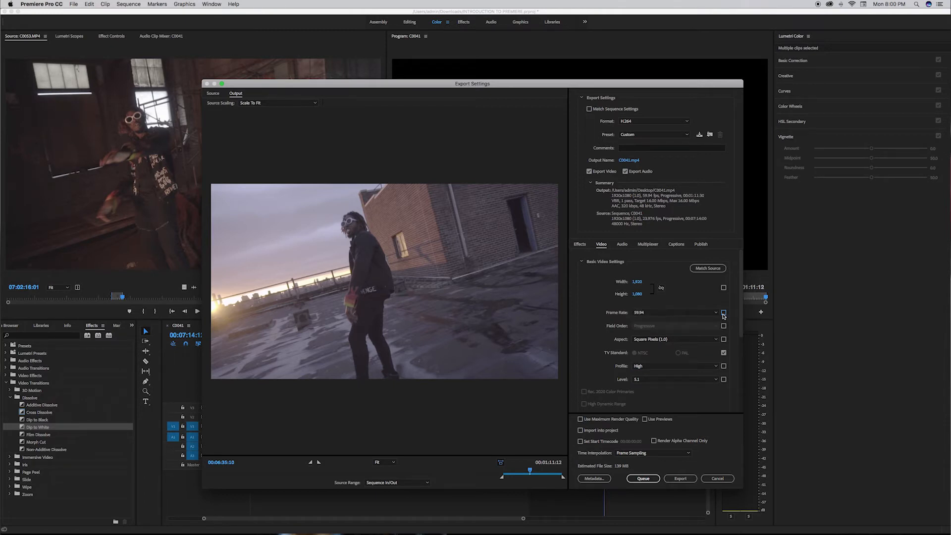
click(671, 314)
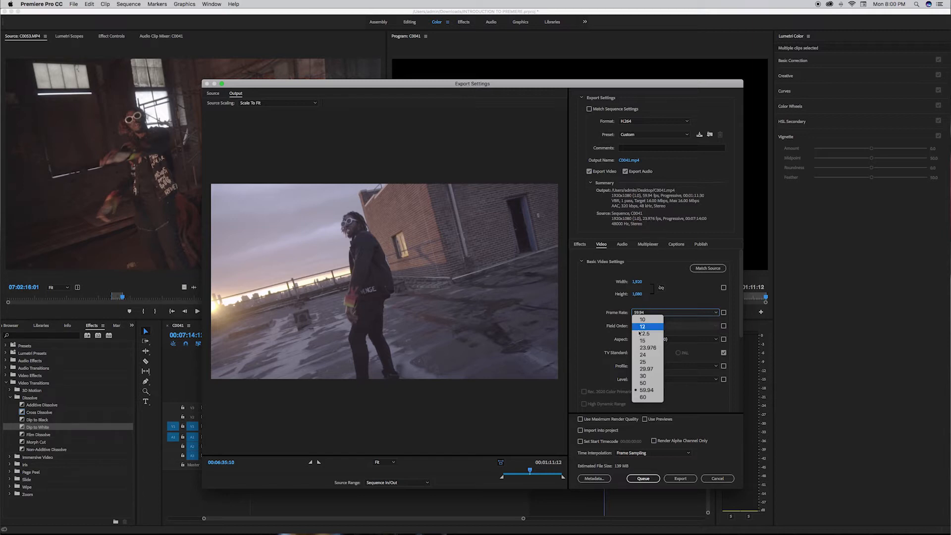
click(649, 348)
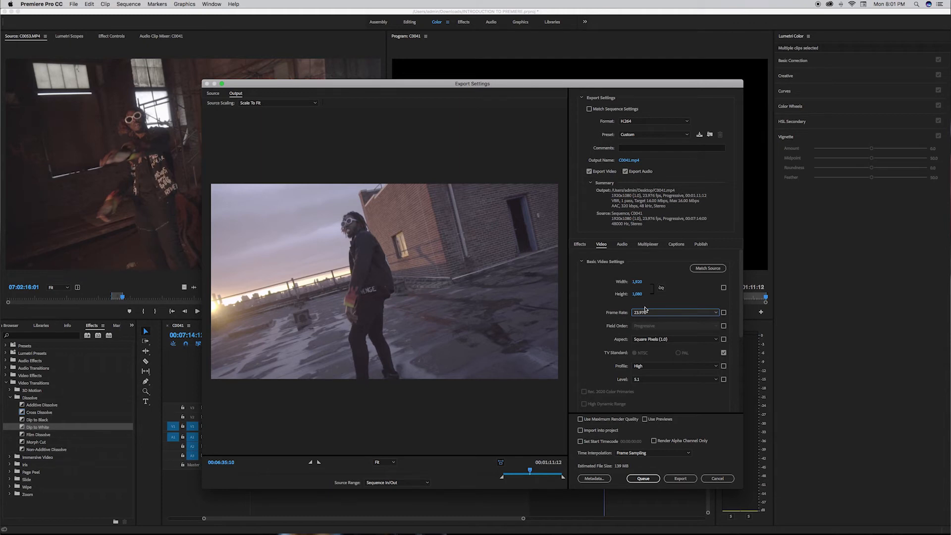
Step: Enable Render at Maximum Depth, Use Maximum Render Quality and Use Previews, and set the bitrate encoding to VBR, 2 pass
scroll(646, 309, down, 4)
click(586, 323)
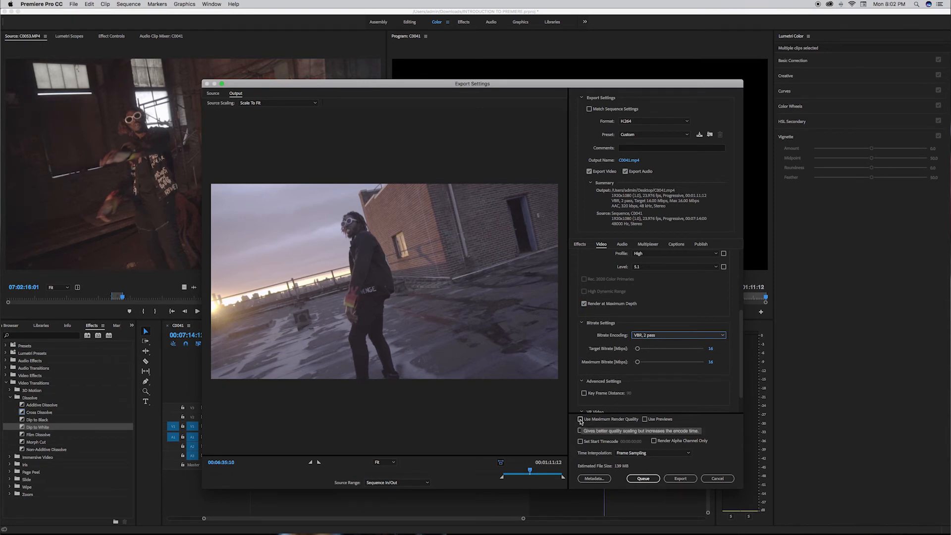
click(582, 419)
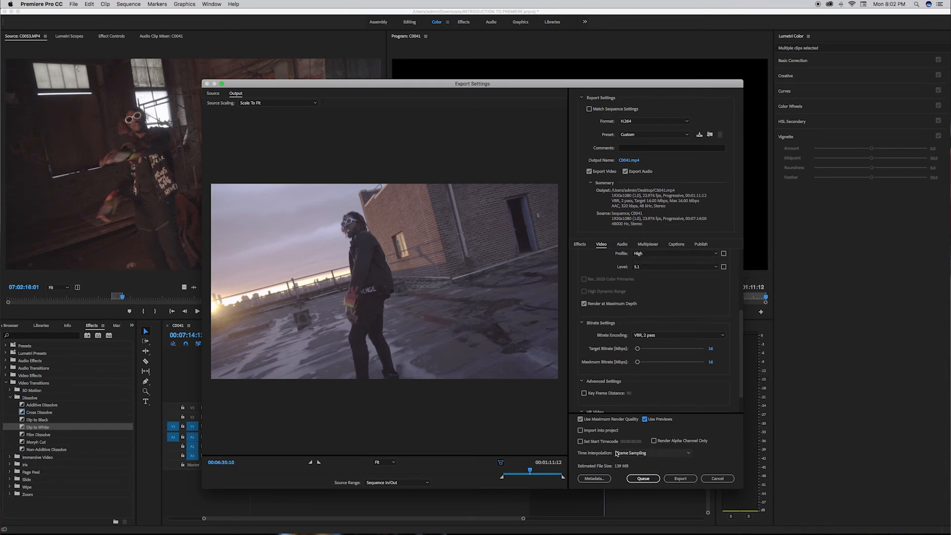
Step: Name the export file INTRODUCTION TO PREMIERE, saving it to the Desktop as an MP4
click(628, 162)
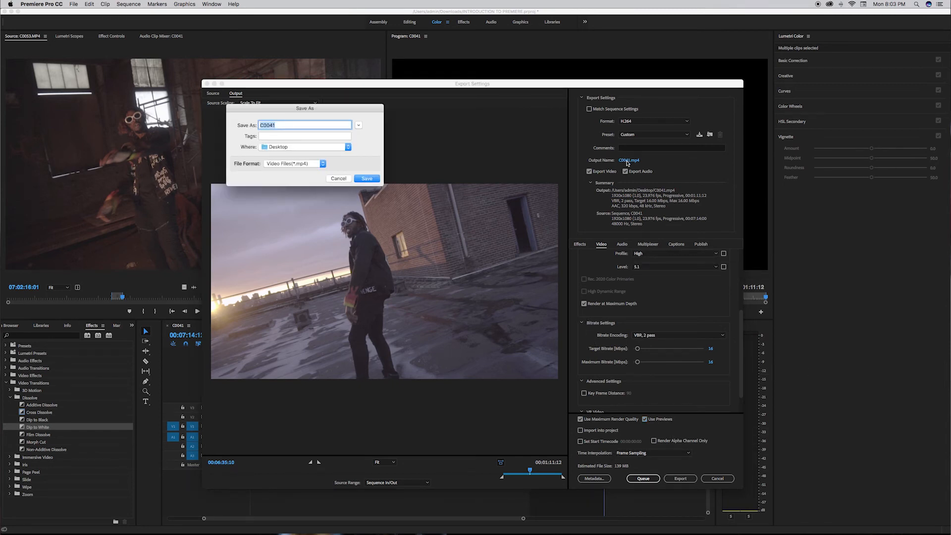
key(BackSpace)
text(INTRODUCTION TO PREMIERE)
click(366, 178)
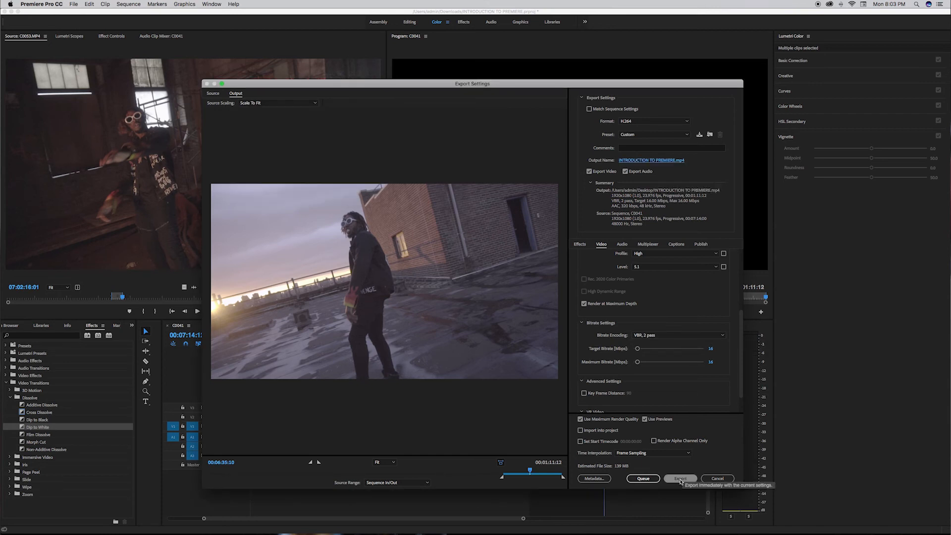
Step: Start the export of the sequence and cancel the encoding
click(681, 480)
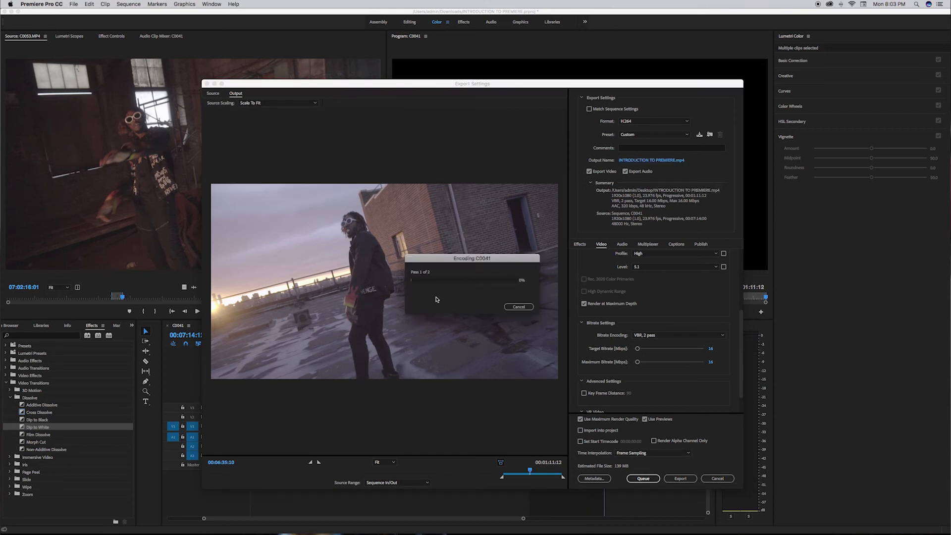
click(519, 307)
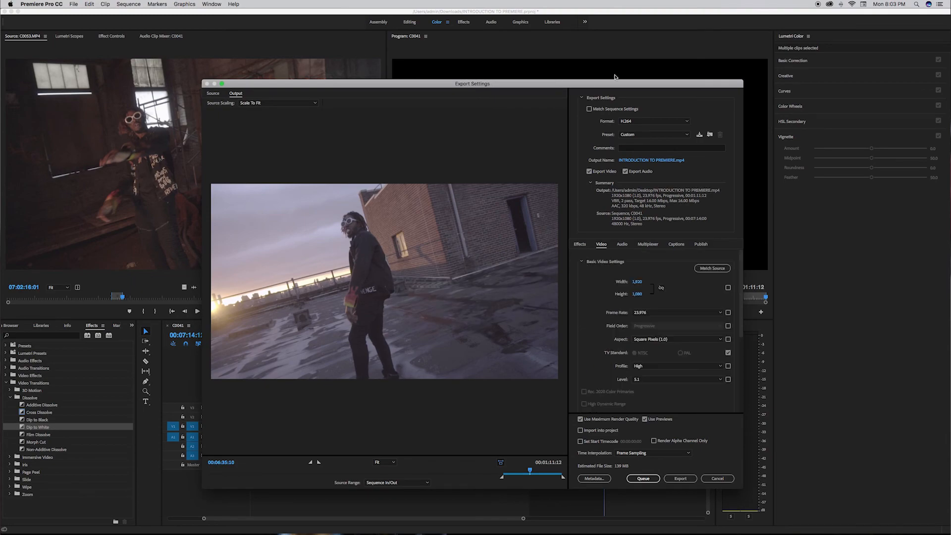